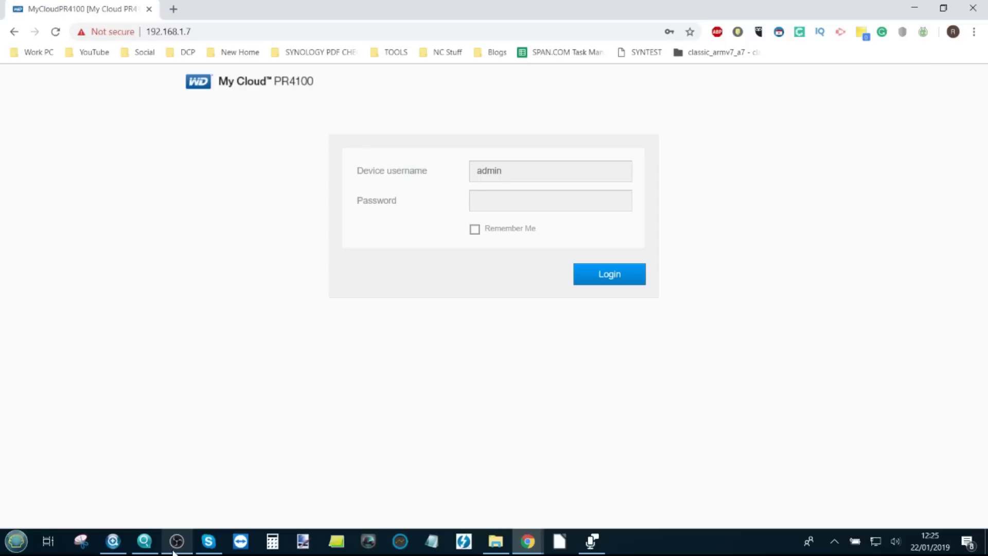
- Log in to the PR4100 with the corrected admin password to reach the 3.93 TB Home dashboard
type("****")
key("BackSpace")
key("BackSpace")
key("BackSpace")
key("BackSpace")
type("*********")
key("Return")
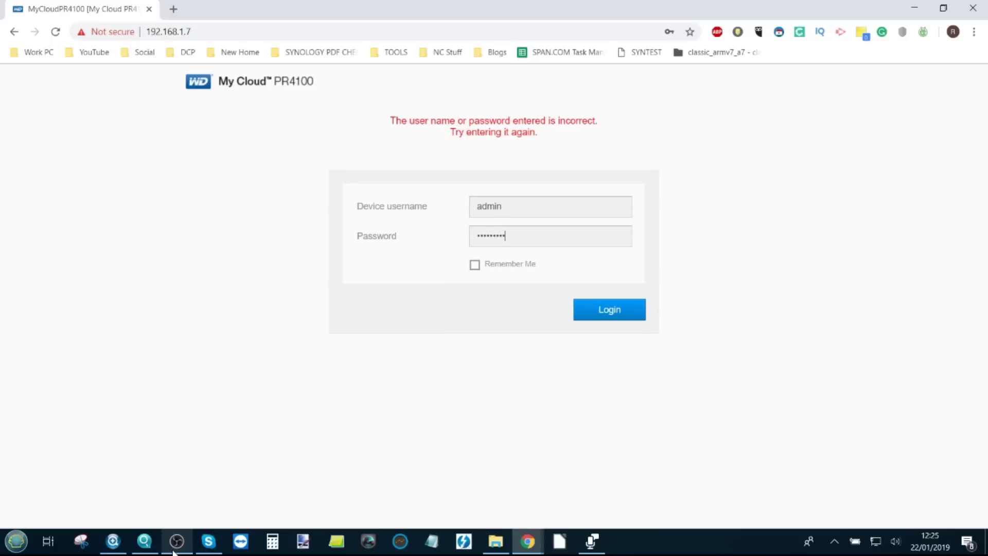
key("BackSpace")
key("BackSpace")
key("BackSpace")
key("BackSpace")
key("BackSpace")
key("BackSpace")
key("BackSpace")
key("BackSpace")
key("BackSpace")
type("********")
key("Return")
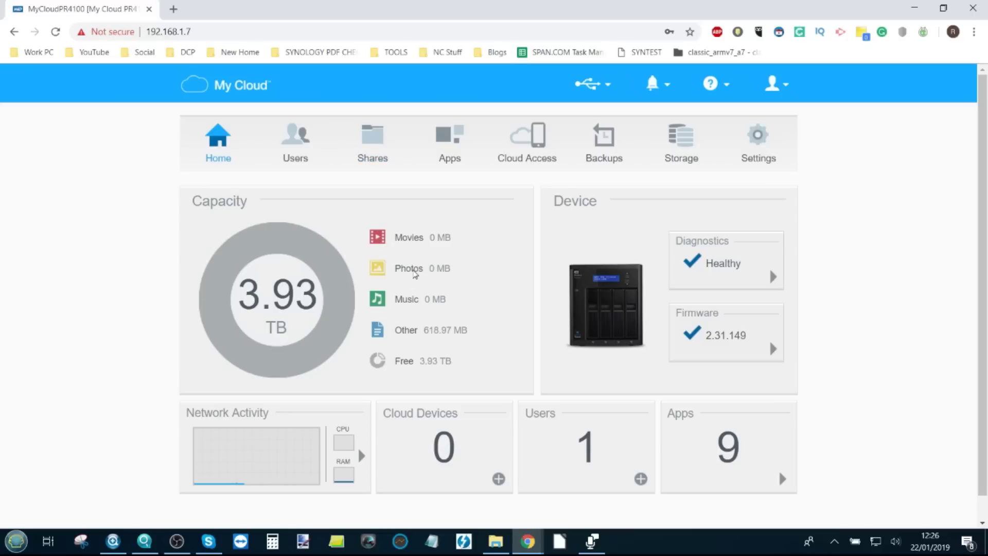
- Show the Users page, where admin is the only account listed
left_click(297, 157)
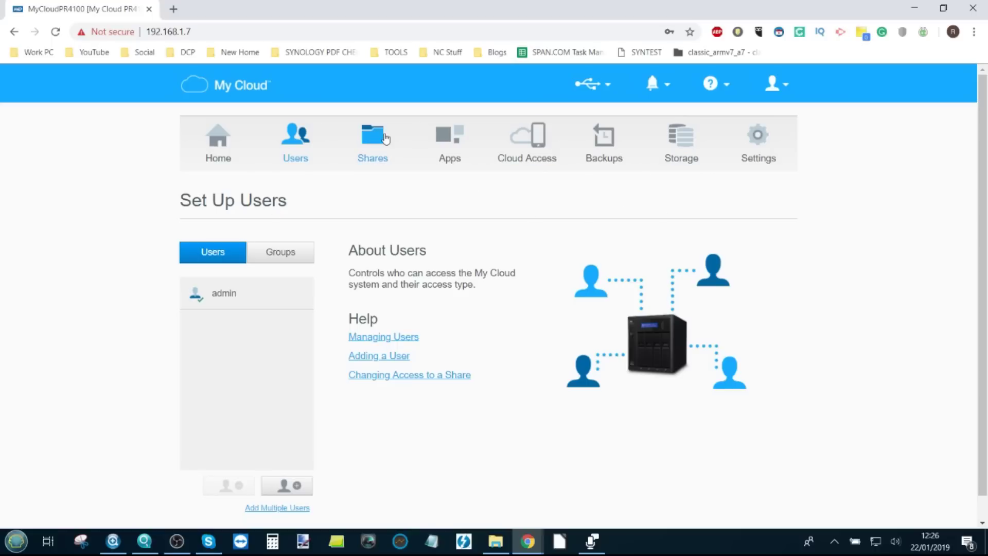
- Look through the USB_DISK_2_0-1 share profile under Shares, then move on to the Apps page
left_click(385, 138)
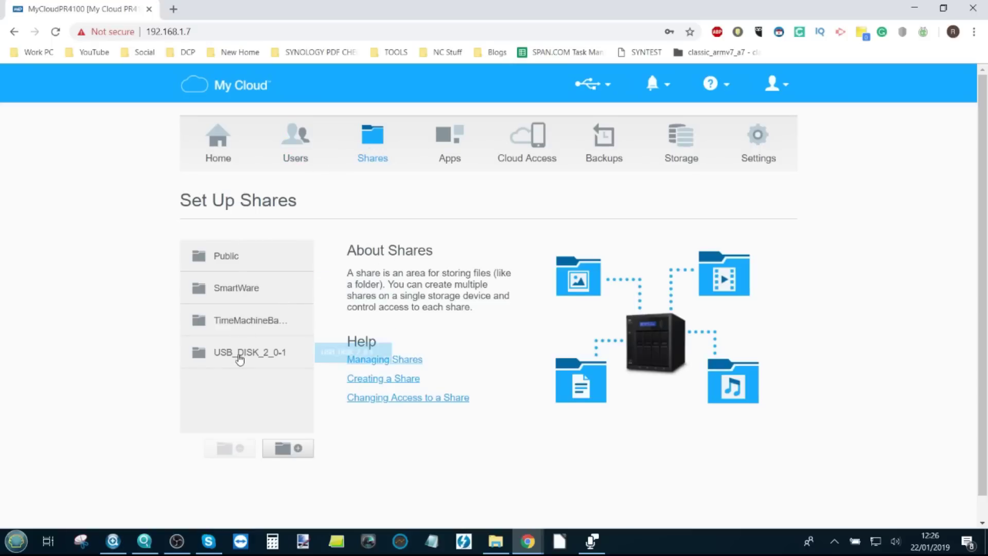
left_click(239, 355)
scroll(485, 312, "down", 1)
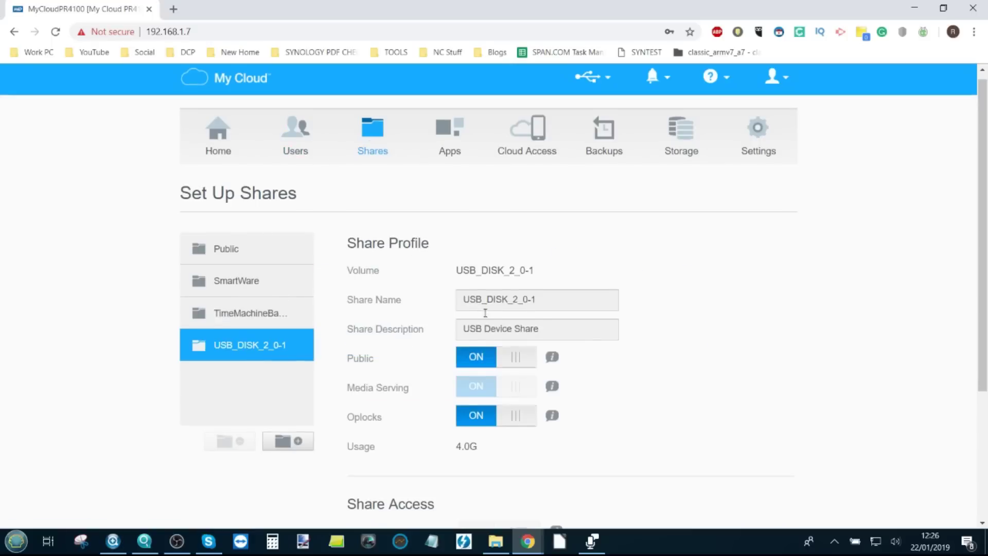
scroll(485, 314, "down", 4)
scroll(486, 315, "up", 4)
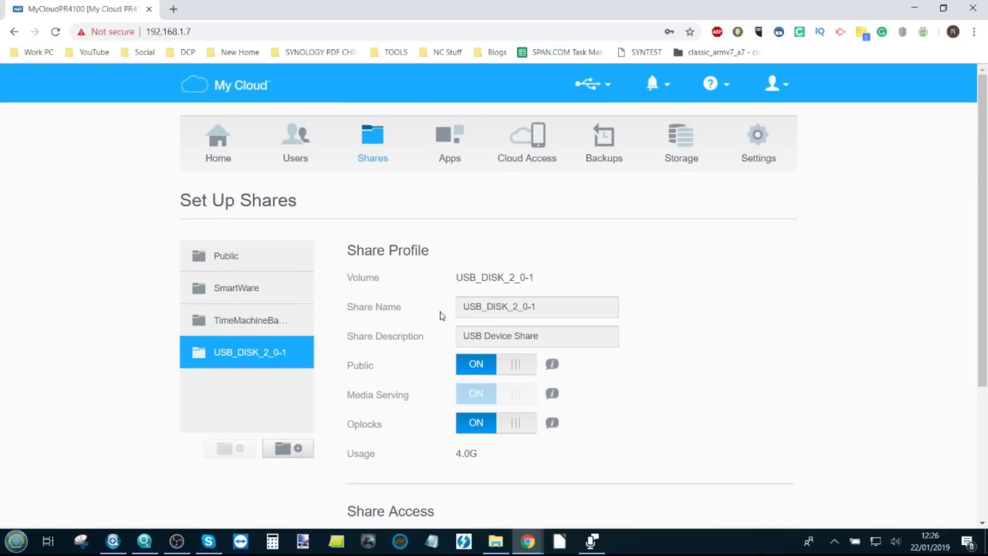
scroll(422, 314, "down", 4)
scroll(420, 311, "up", 4)
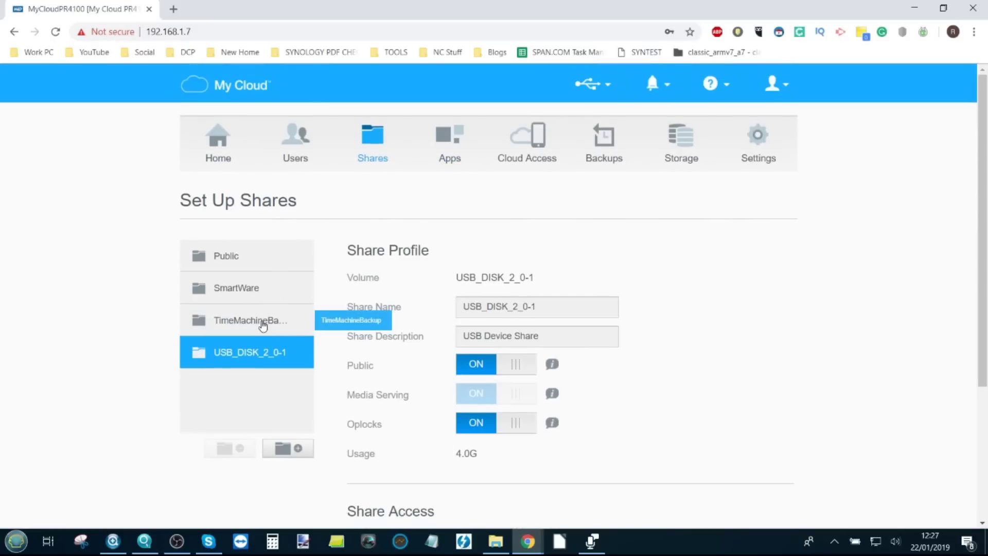
left_click(446, 150)
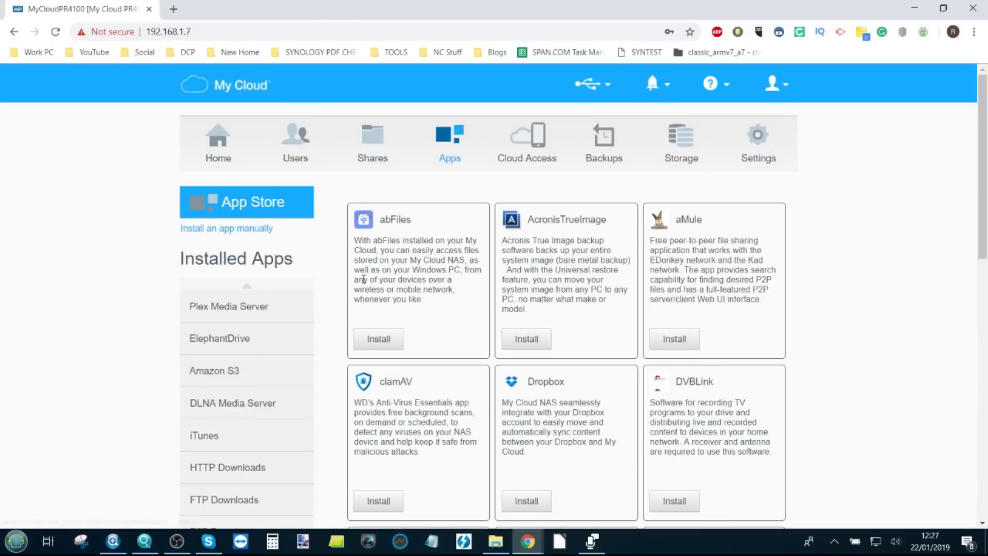
- Browse the App Store list and show the installed Plex Media Server's details: version 1723878, running
scroll(363, 279, "down", 4)
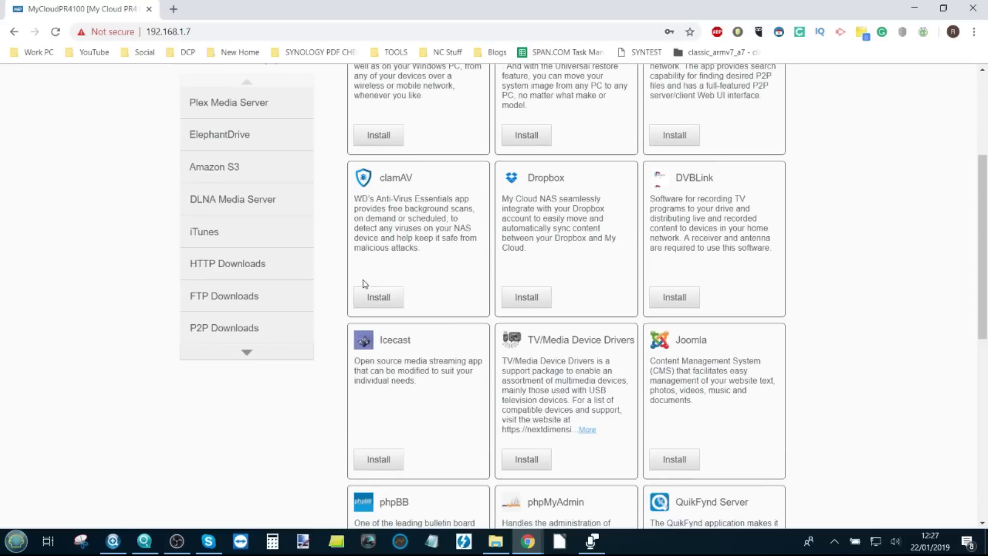
scroll(364, 283, "down", 9)
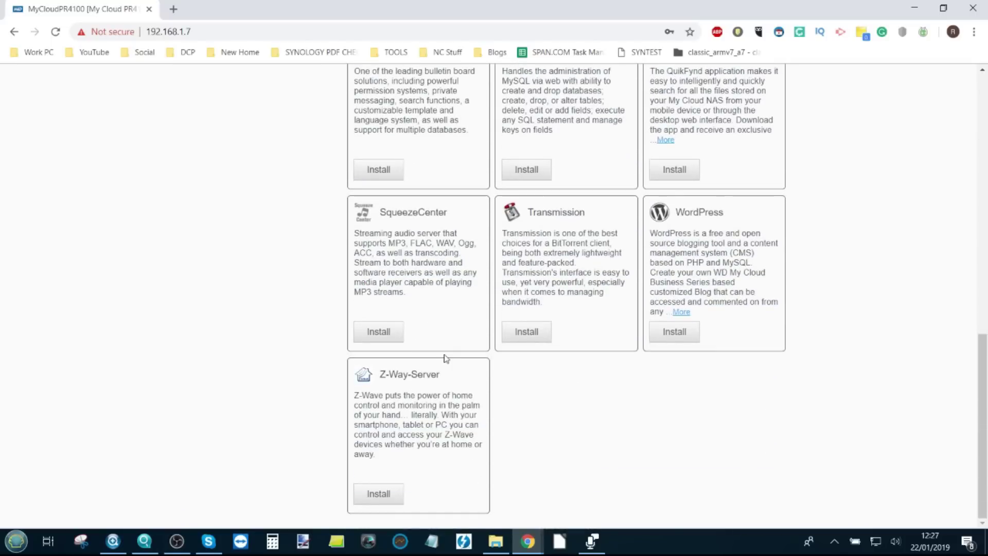
scroll(466, 375, "up", 13)
scroll(469, 376, "up", 1)
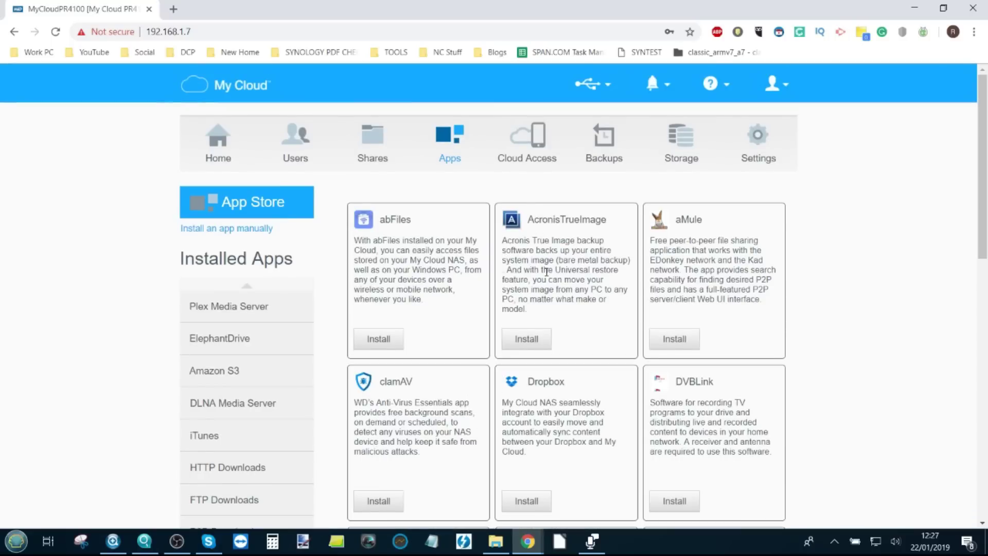
scroll(245, 345, "down", 3)
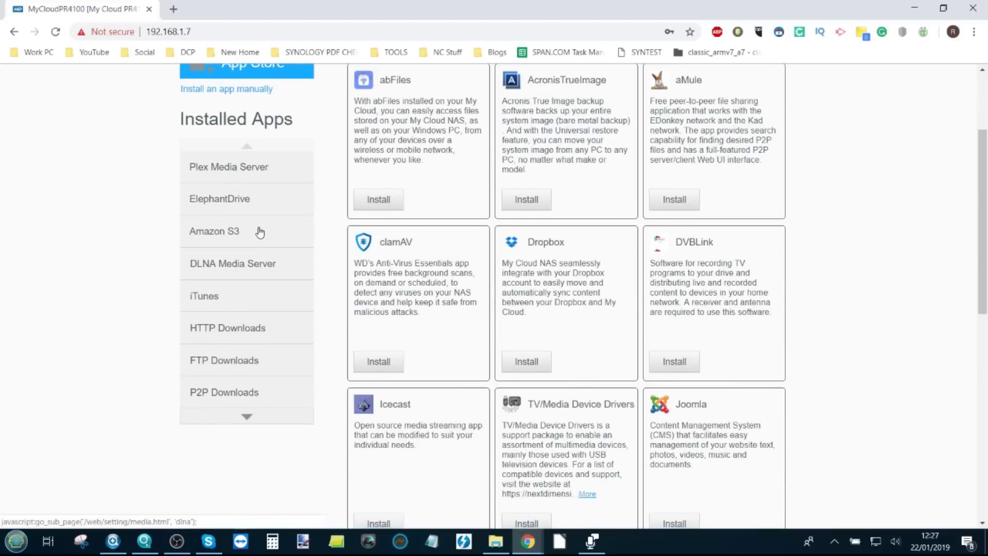
left_click(232, 172)
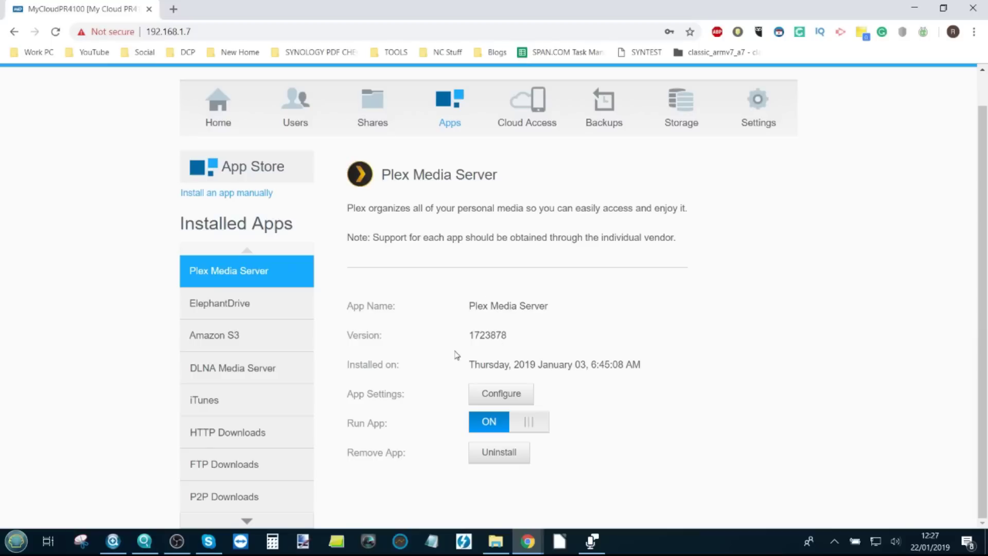
- Launch Plex Media Server's Configure page in a new tab at 192.168.1.7:32400
double_click(534, 365)
left_click(534, 365)
left_click_drag(535, 365, 500, 362)
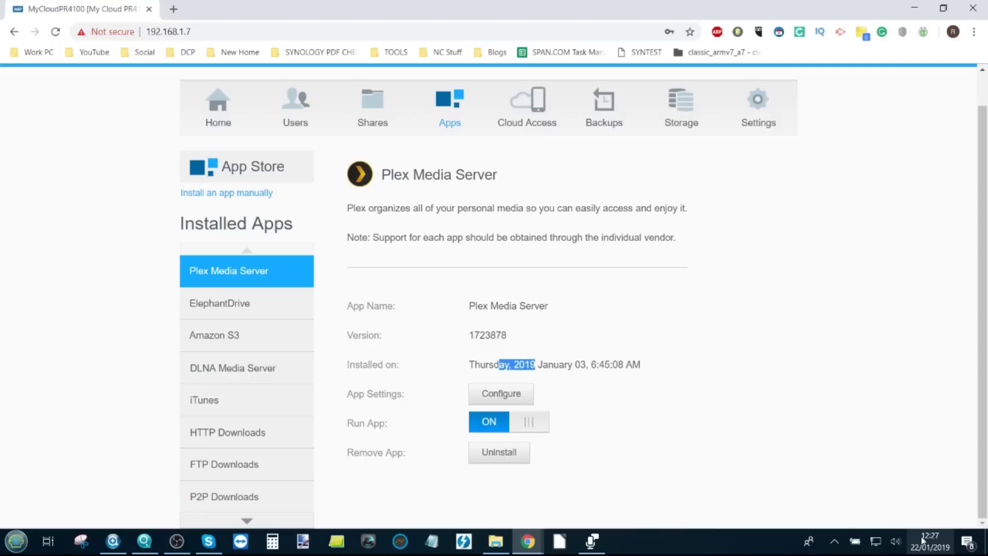
left_click(507, 394)
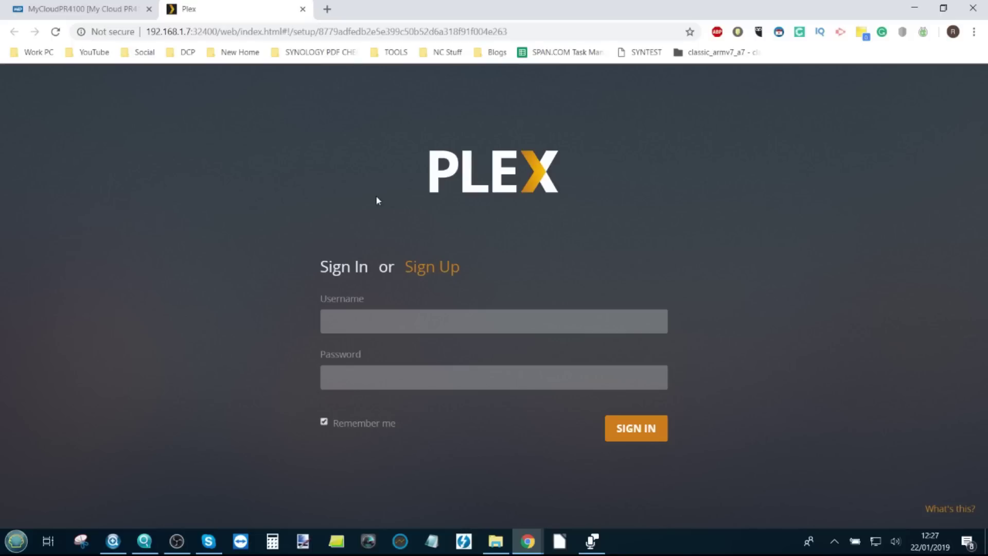
- Close the Plex Web tab to return to the Plex Media Server details page
left_click(302, 9)
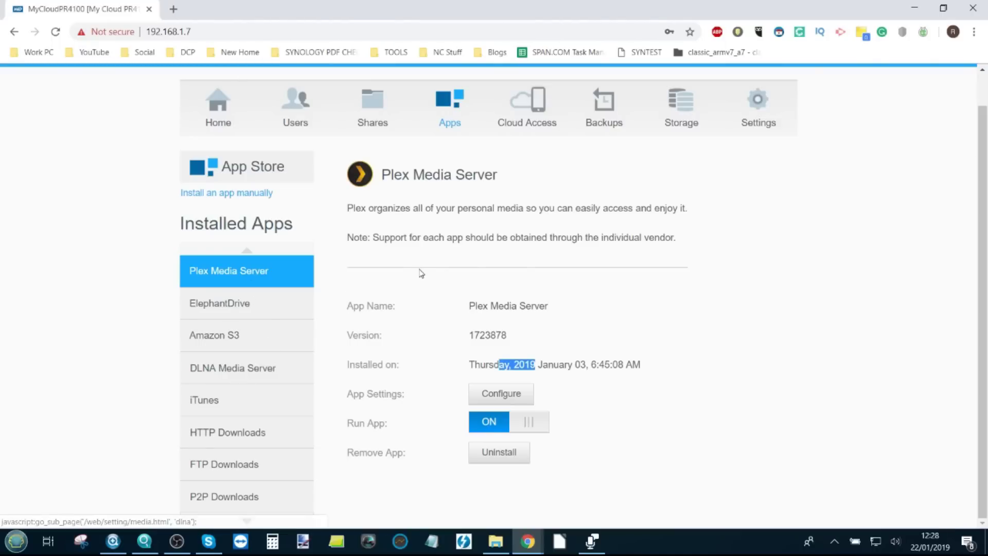
- Look over the Cloud Access and Backups pages, finishing on the Storage page
left_click(532, 120)
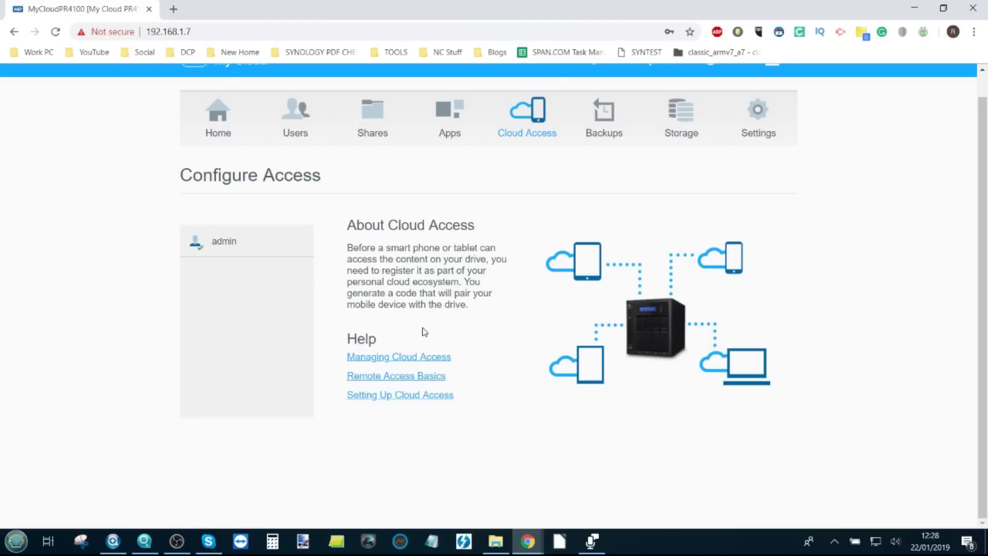
left_click(604, 116)
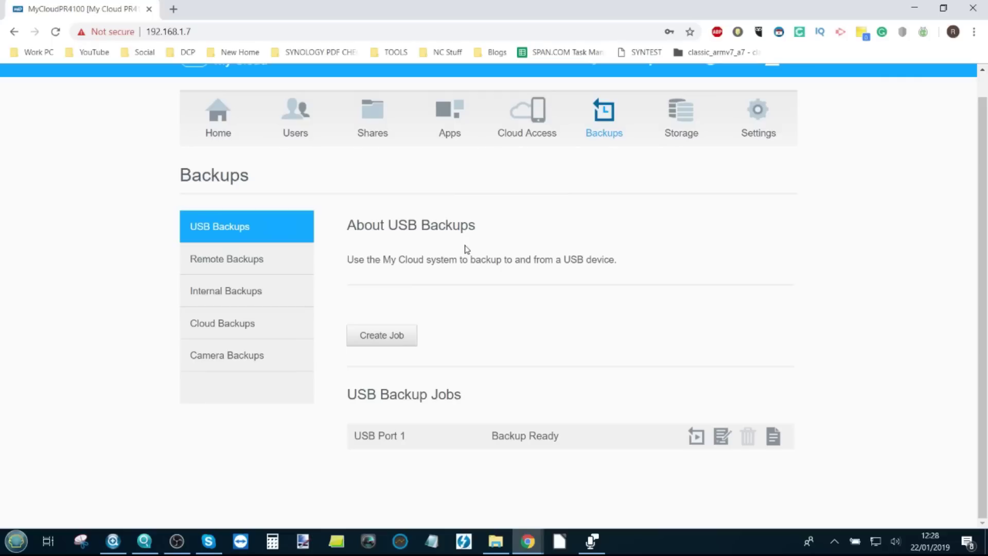
left_click(672, 126)
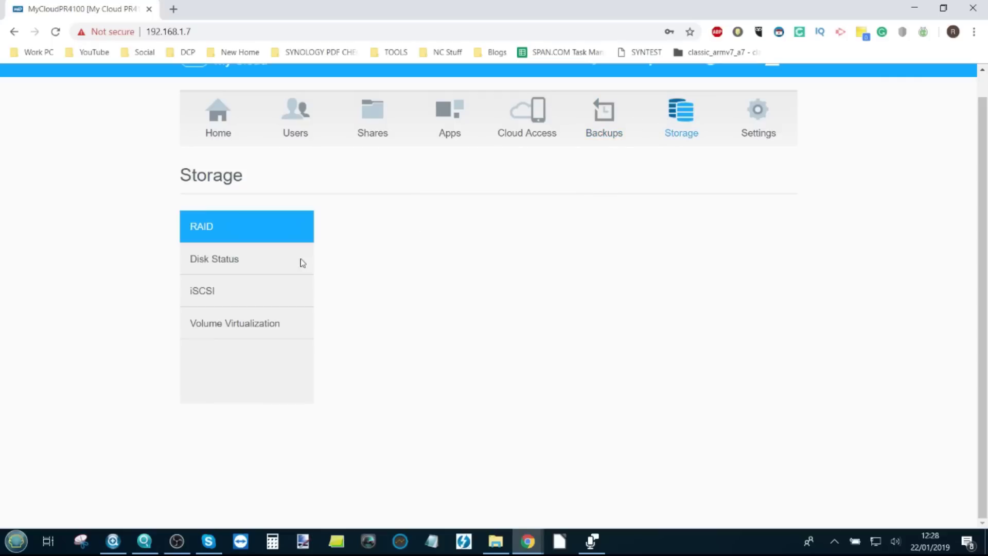
- Inspect the Disk Status, iSCSI and RAID sections and review Drive1's S.M.A.R.T. data
left_click(238, 271)
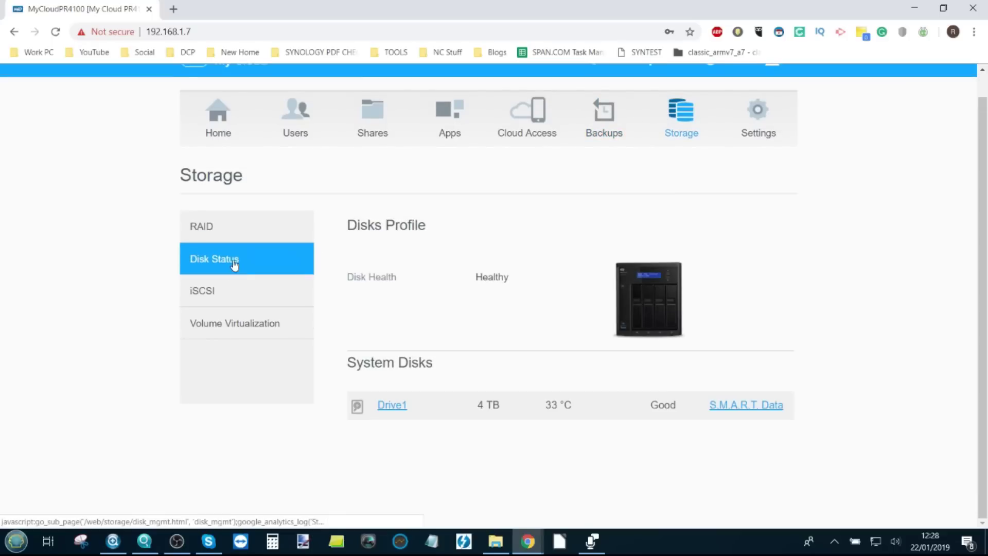
scroll(232, 273, "down", 1)
left_click(216, 285)
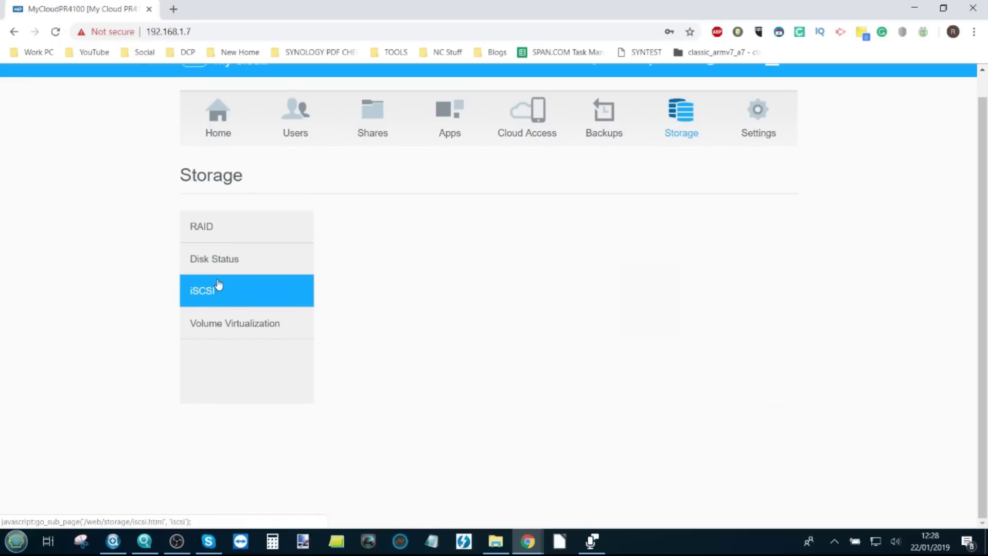
left_click(236, 230)
left_click(220, 258)
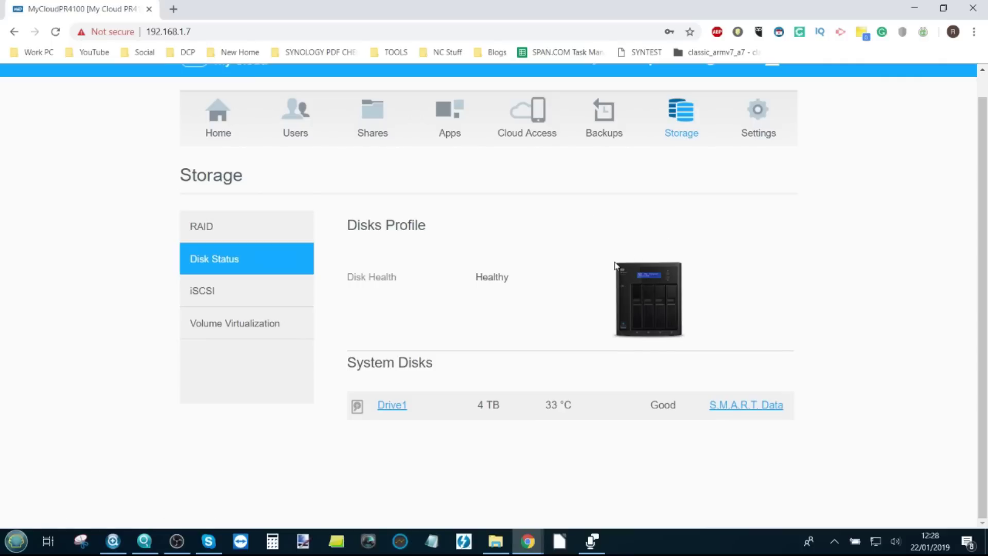
scroll(615, 265, "up", 1)
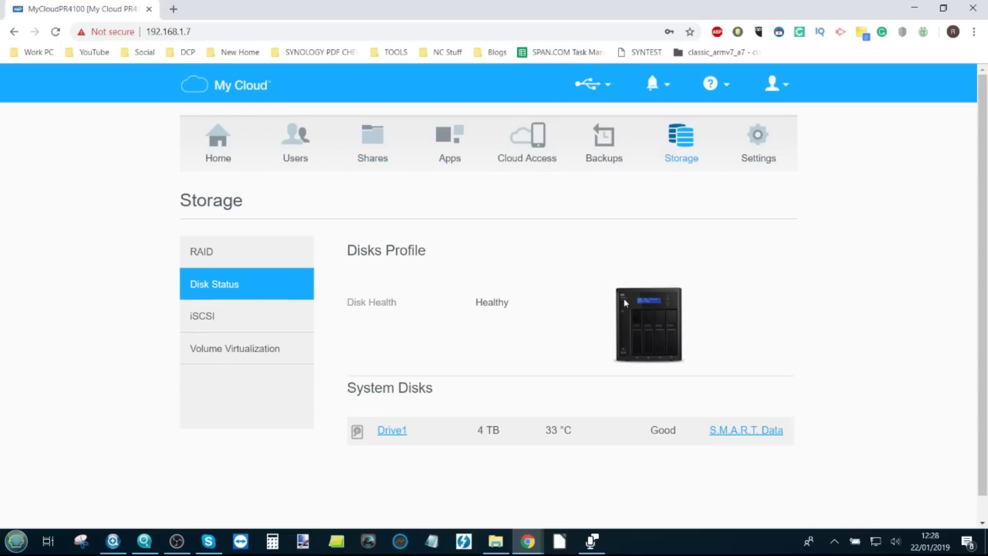
left_click(753, 430)
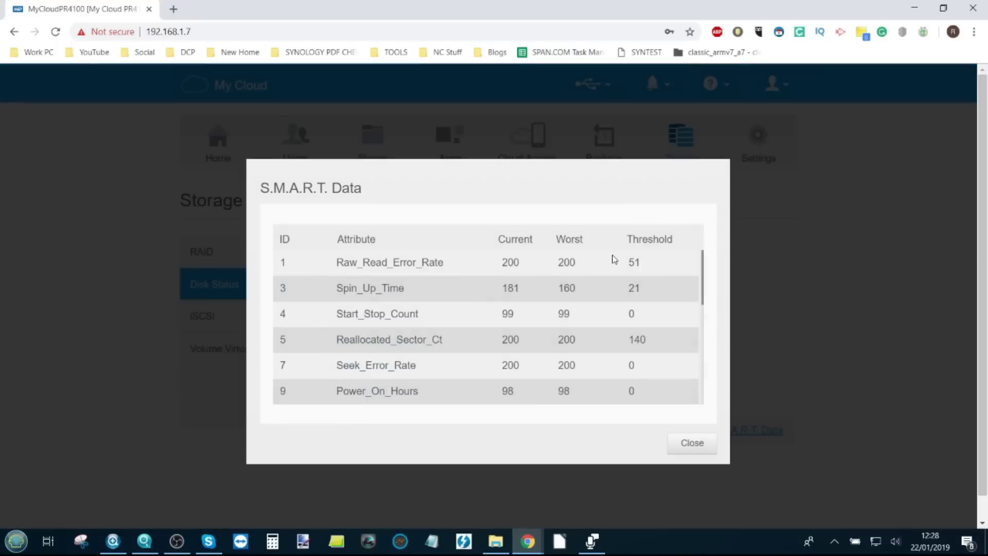
left_click(698, 446)
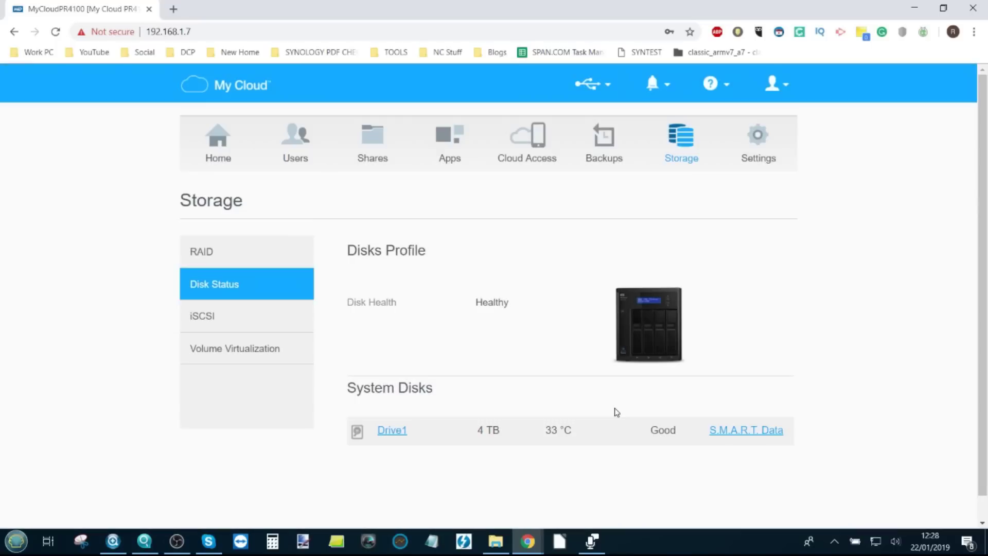
- Step through General, Network, Media, Utilities, Notifications and Firmware Update settings, then return to Shares
left_click(756, 144)
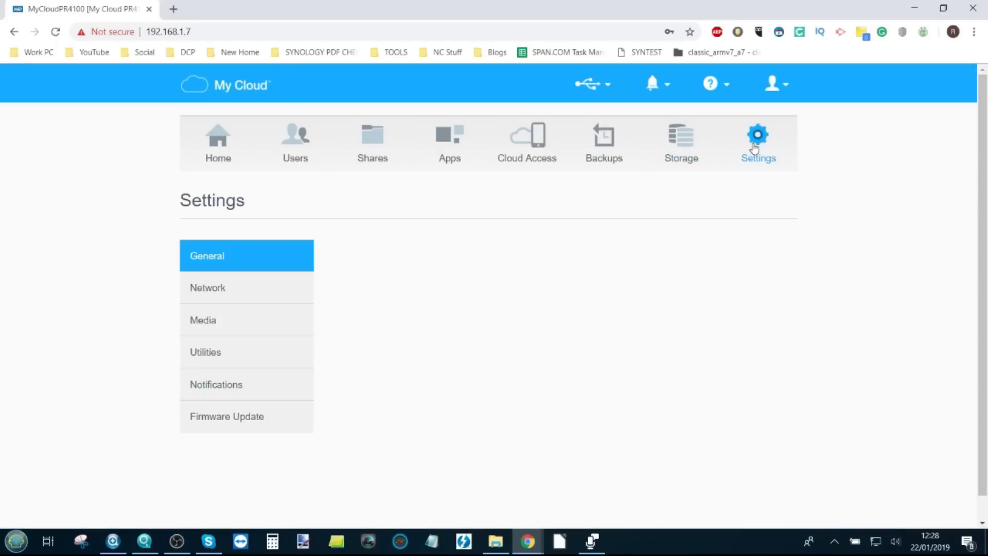
scroll(432, 245, "down", 2)
scroll(414, 253, "down", 11)
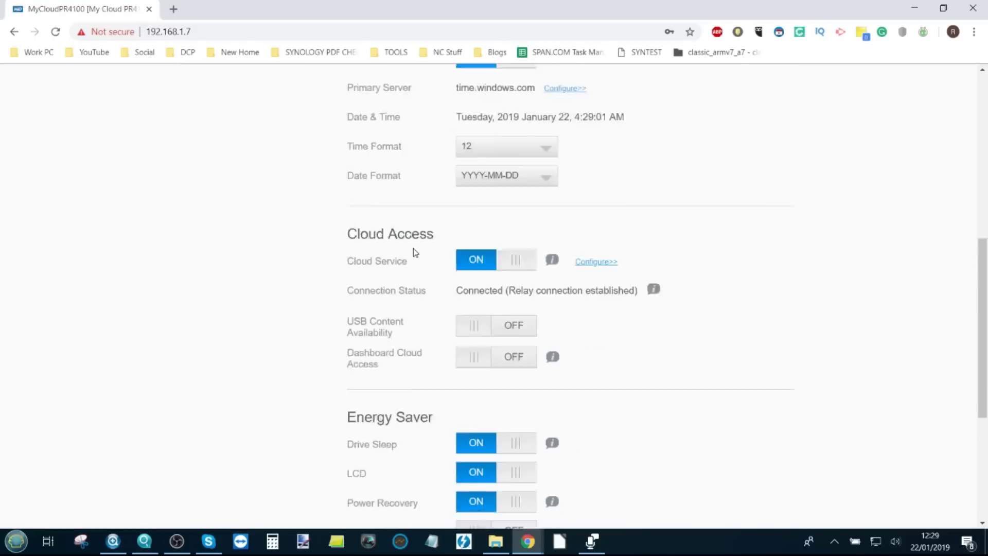
scroll(413, 255, "up", 13)
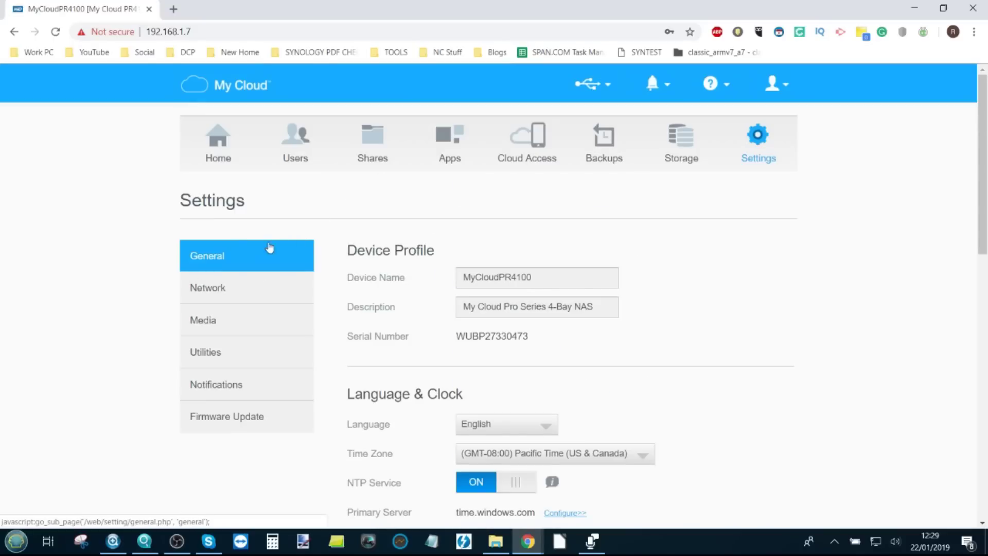
left_click(234, 287)
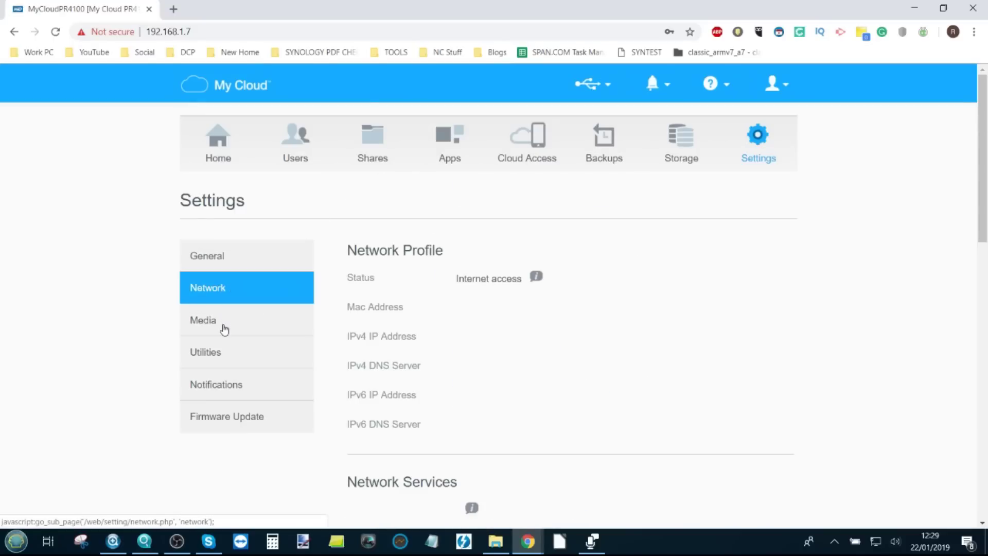
left_click(223, 326)
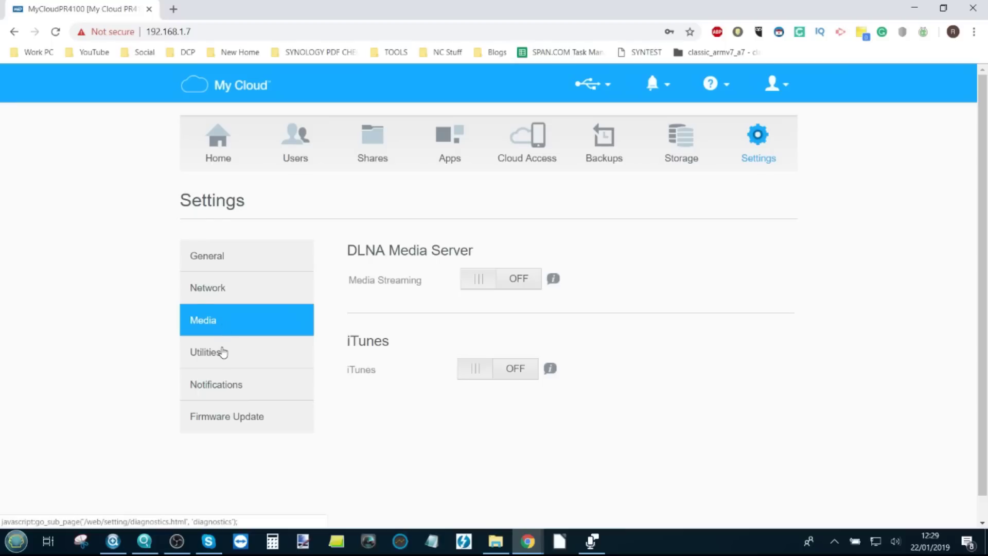
left_click(223, 352)
left_click(221, 384)
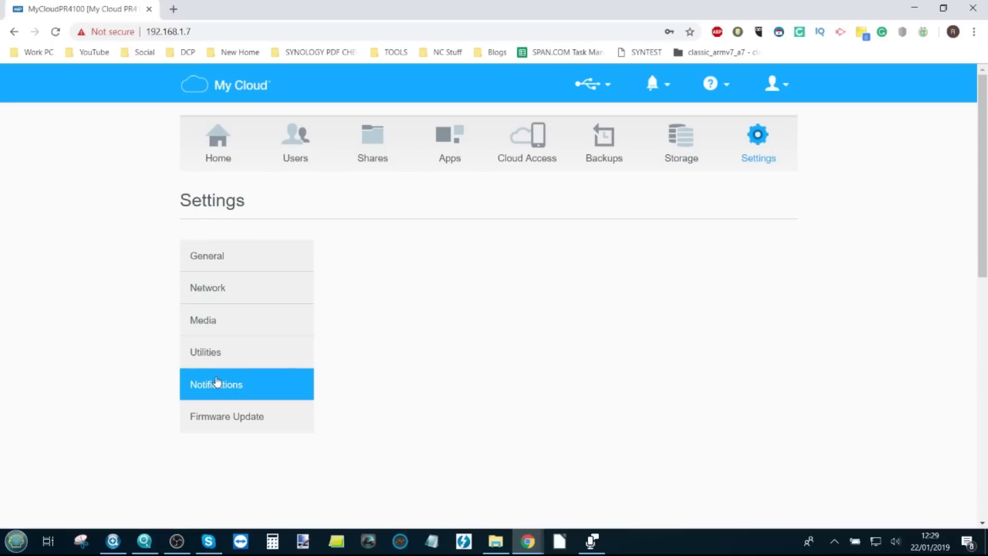
left_click(259, 418)
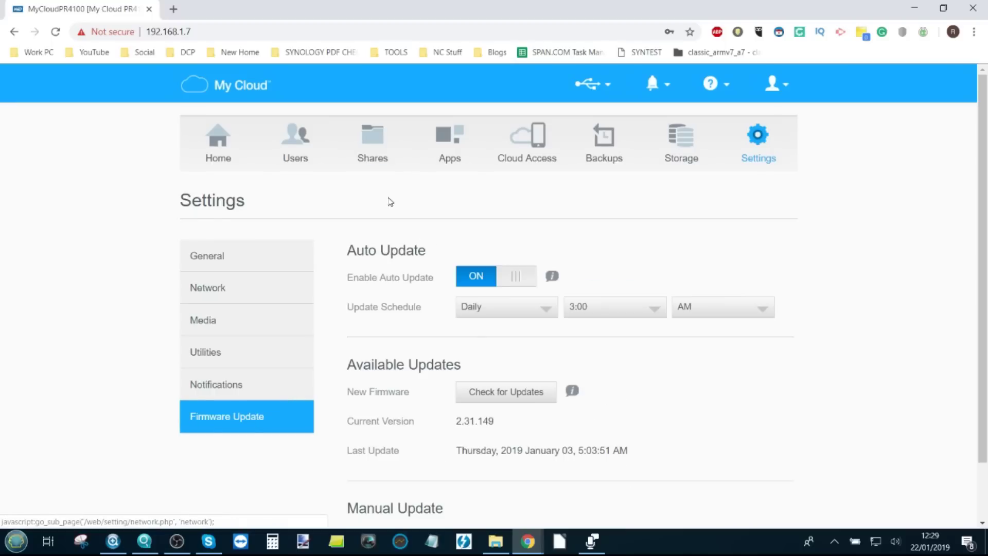
left_click(372, 142)
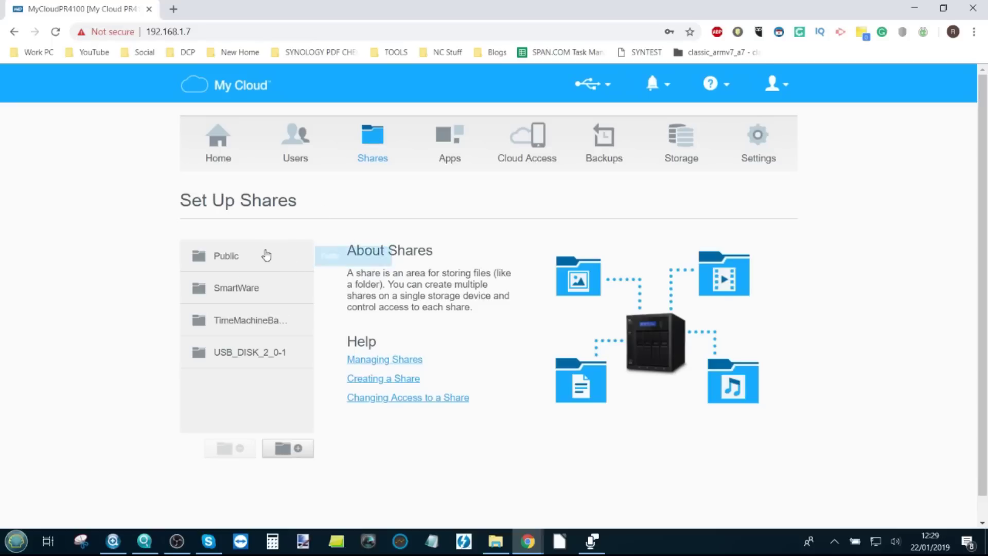
- Create a new share named 'TEST 2019', then remove the rejected space so it reads TEST_2019
left_click(235, 264)
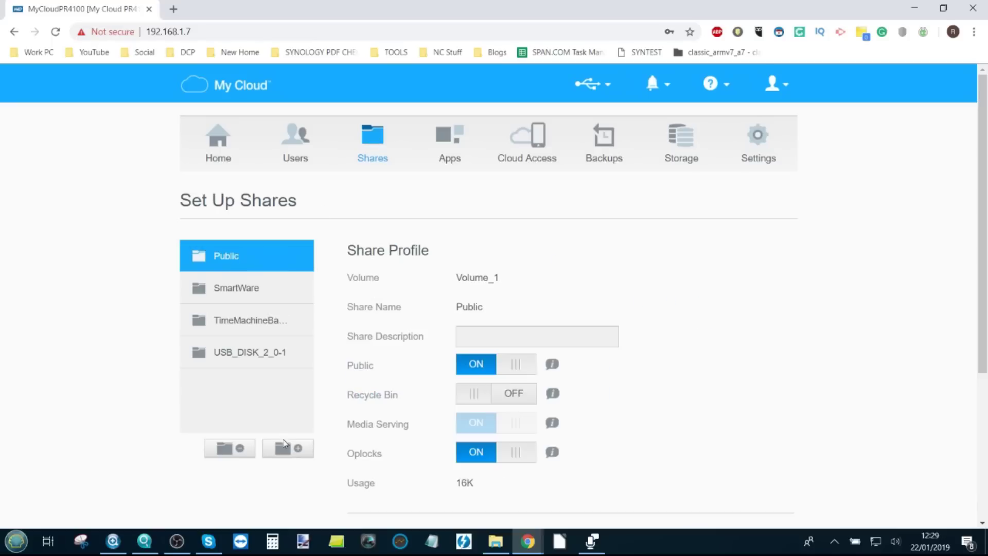
left_click(287, 447)
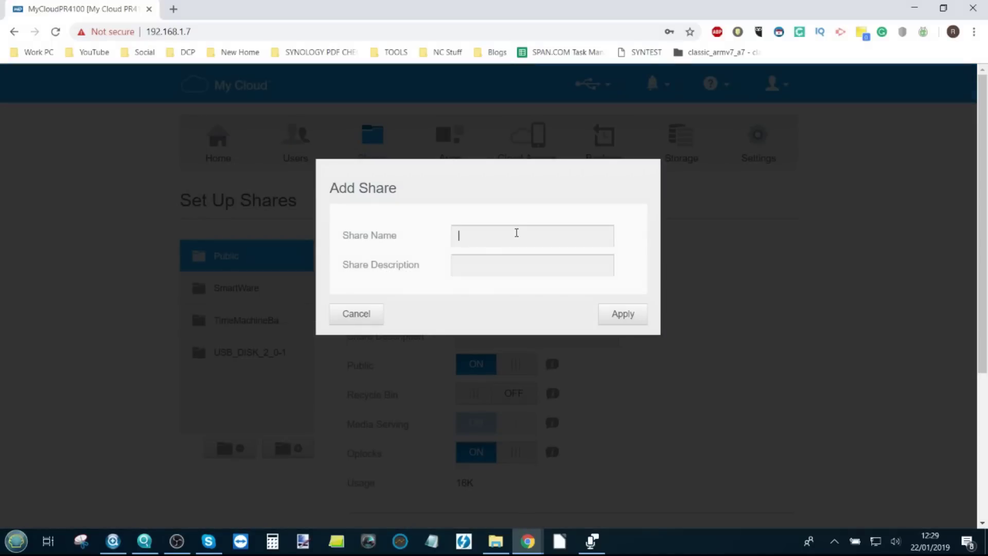
type("TEST 2019")
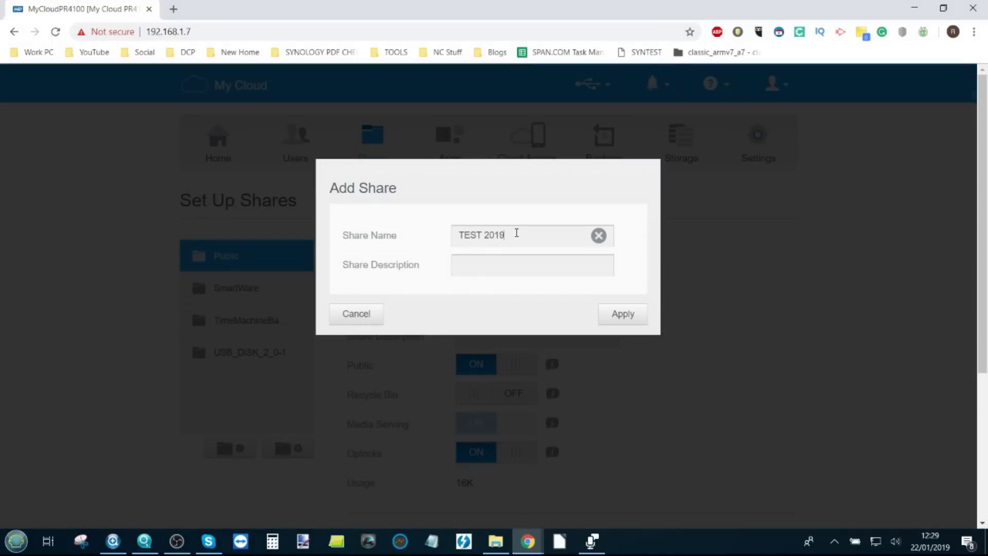
left_click(626, 315)
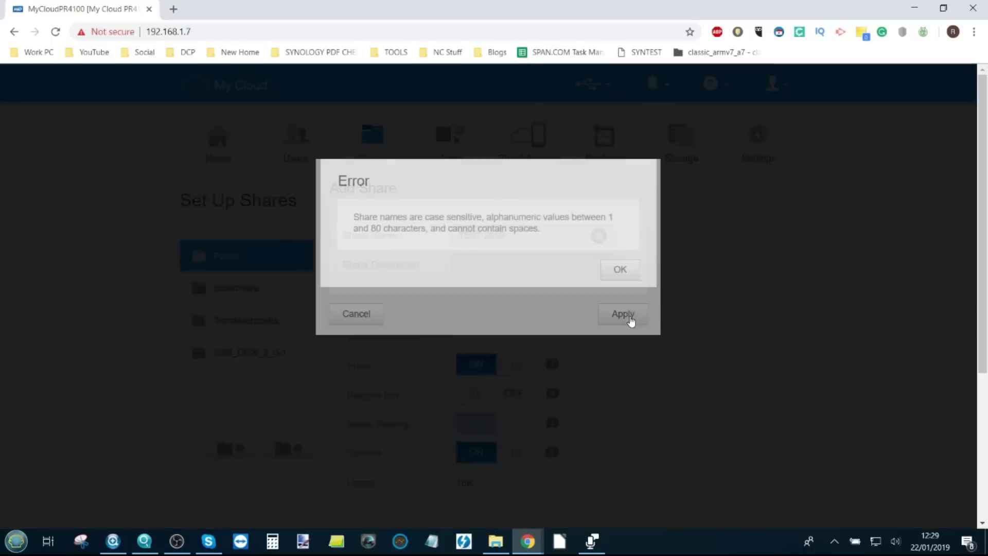
left_click(618, 269)
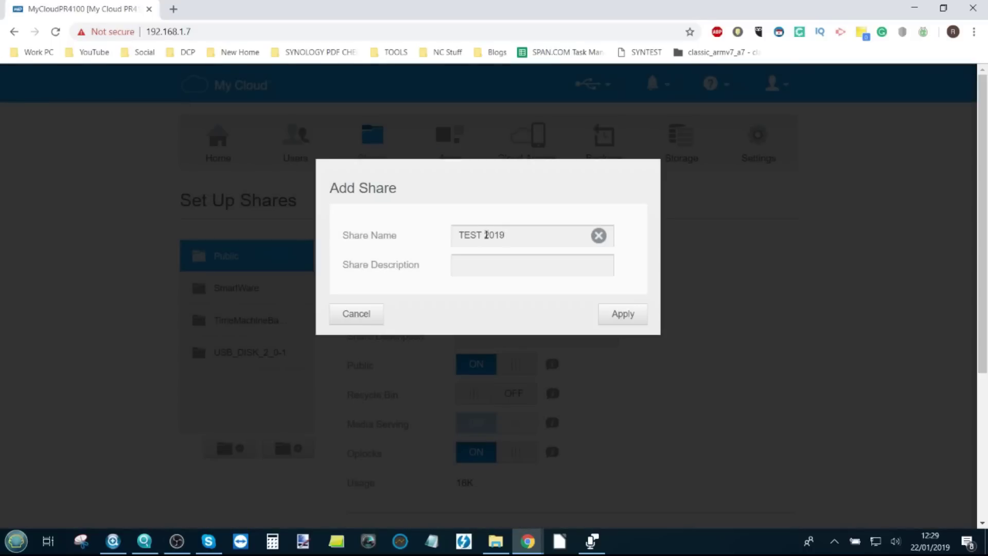
left_click(487, 237)
key("BackSpace")
- Apply the new TEST_2019 share and open its profile settings
type("_")
left_click(619, 315)
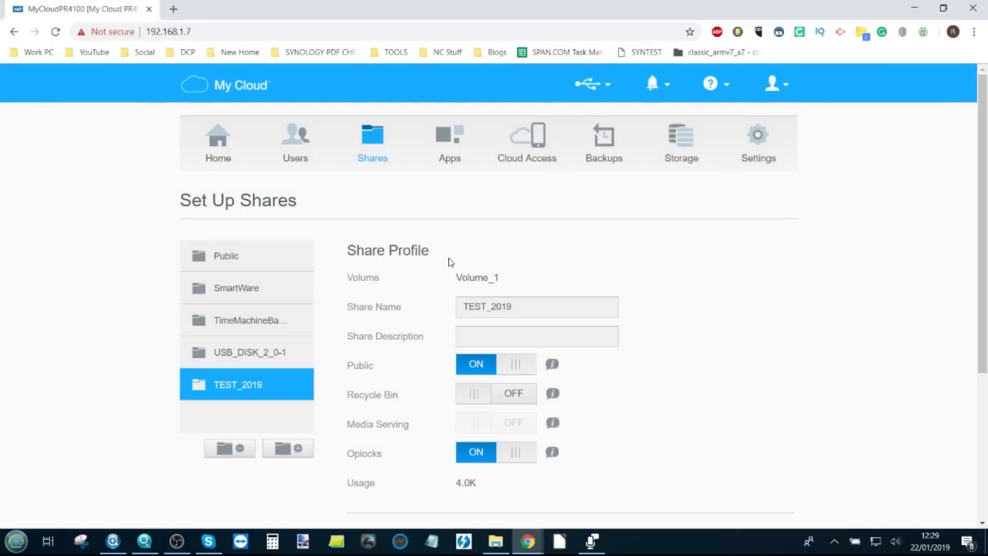
left_click(255, 392)
scroll(547, 299, "down", 1)
scroll(546, 300, "down", 3)
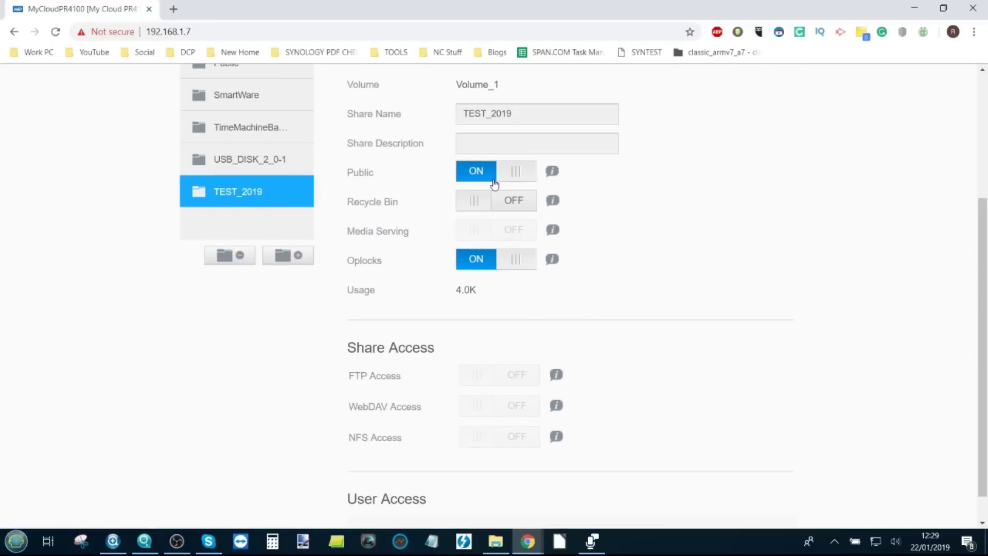
- Keep TEST_2019 public and turn its Recycle Bin ON, then go to the Storage page
left_click(509, 173)
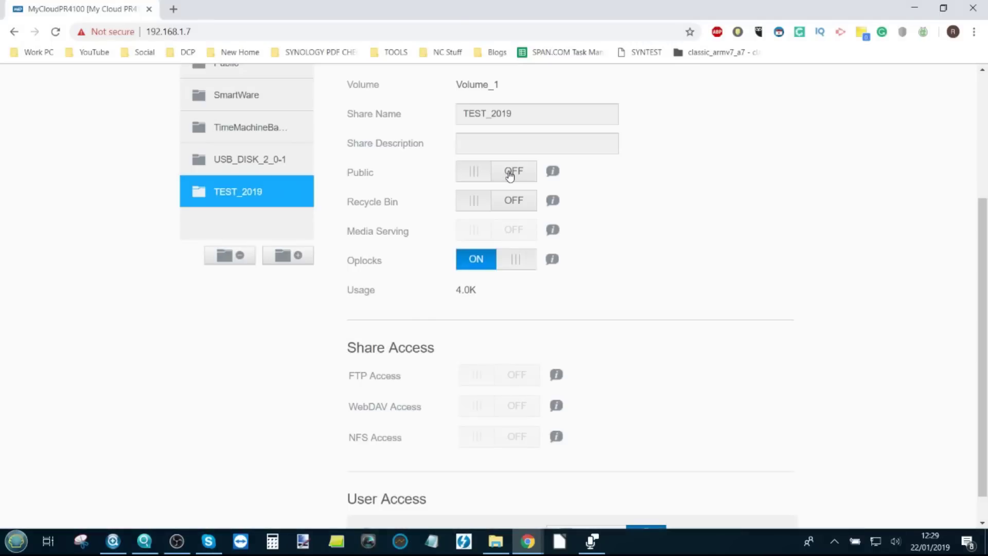
left_click(510, 175)
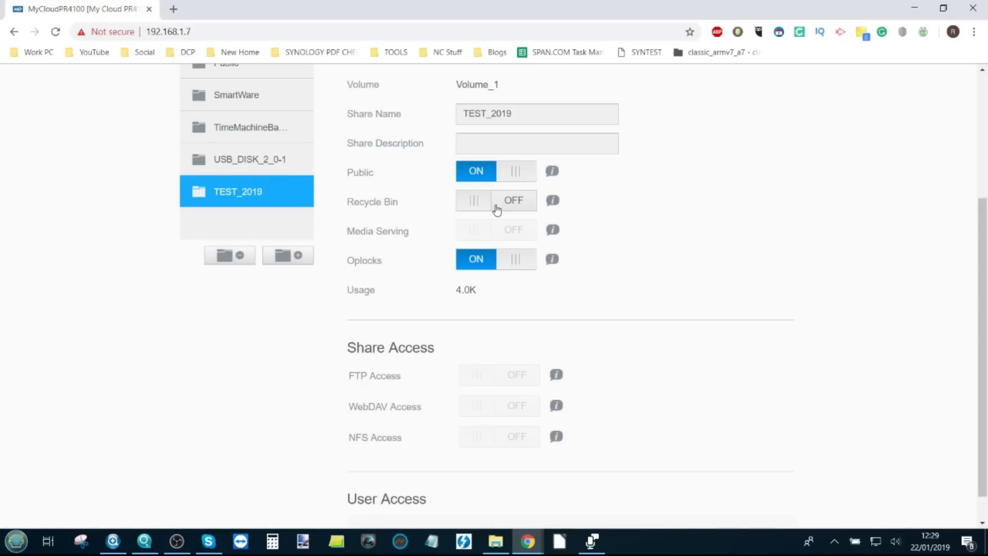
left_click(497, 208)
scroll(453, 282, "down", 1)
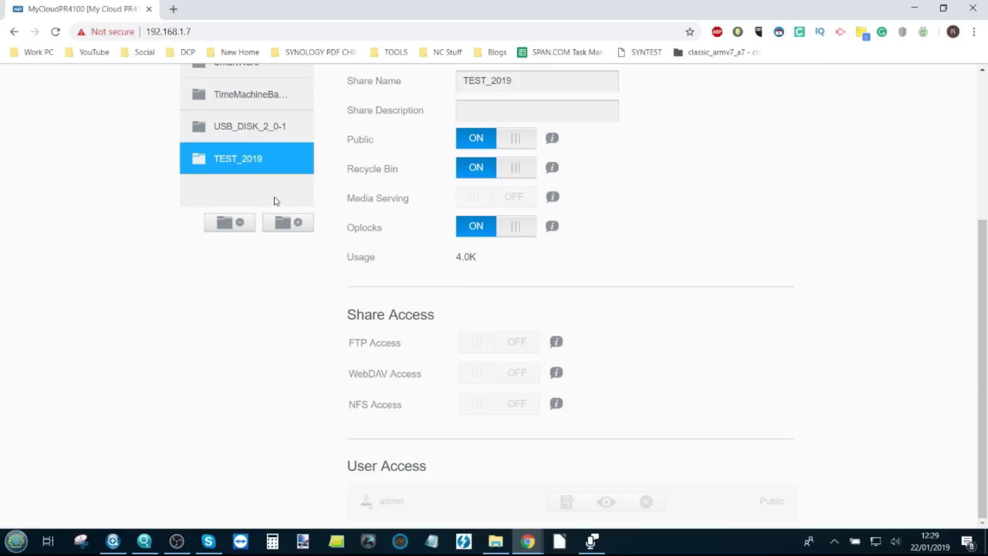
scroll(254, 231, "up", 5)
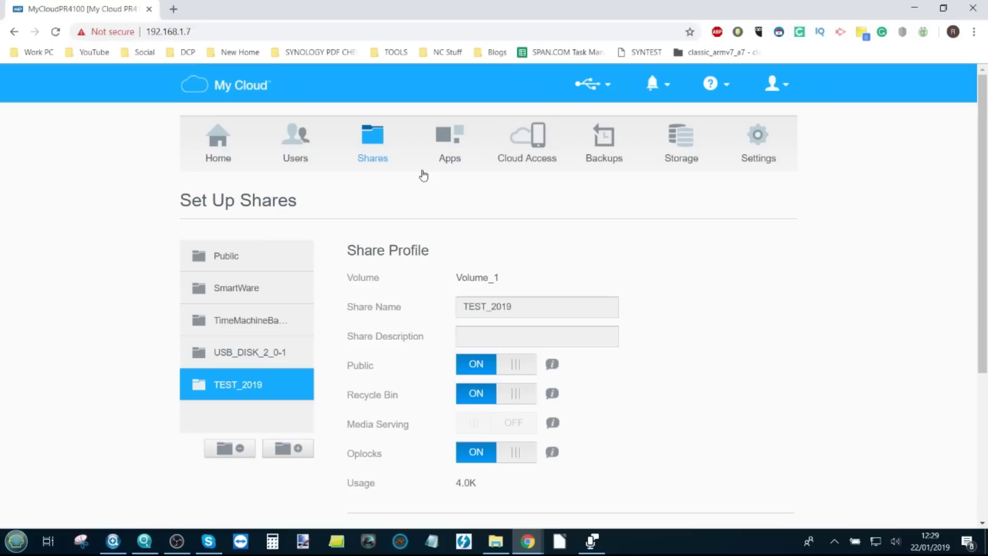
left_click(680, 137)
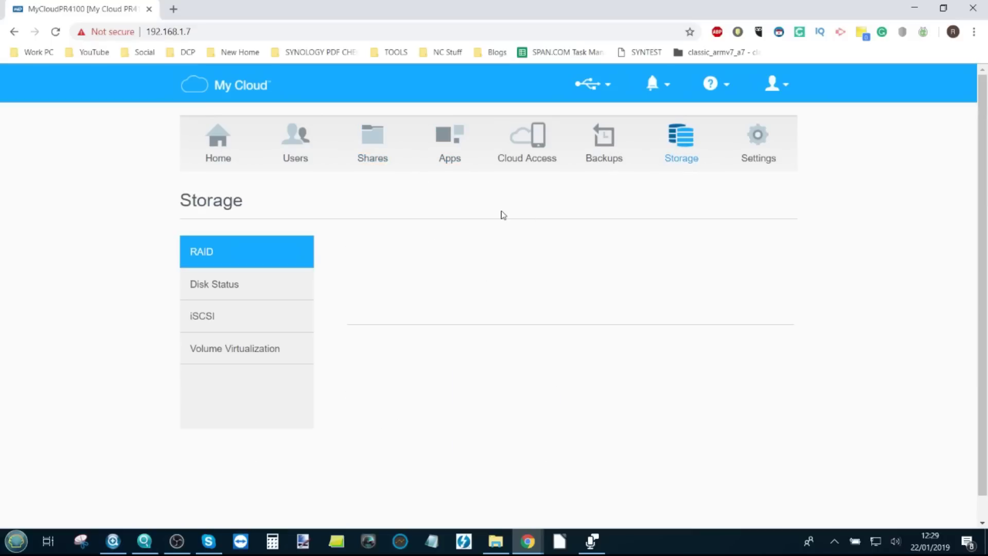
- Browse the users list, then the shares list and the TEST_2019 share's settings
left_click(294, 161)
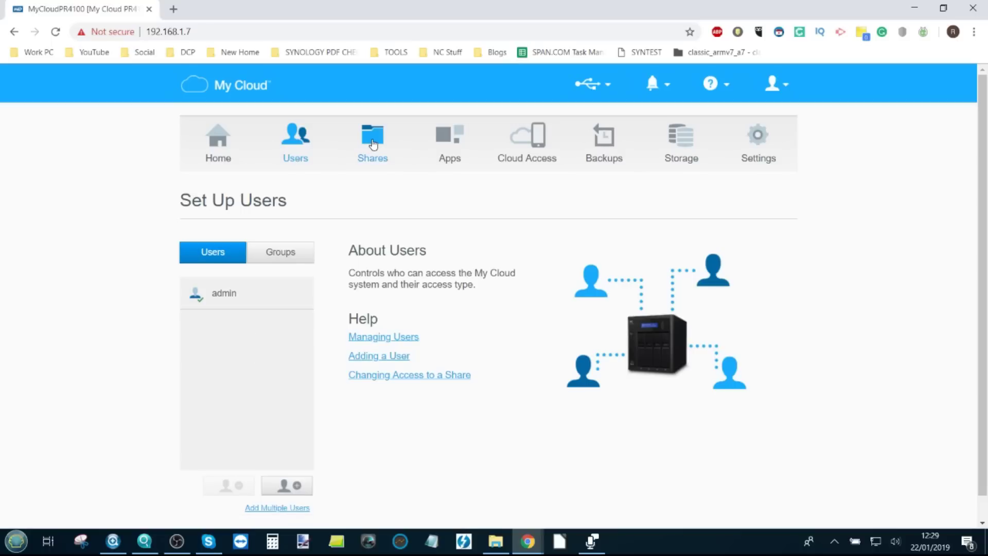
left_click(373, 145)
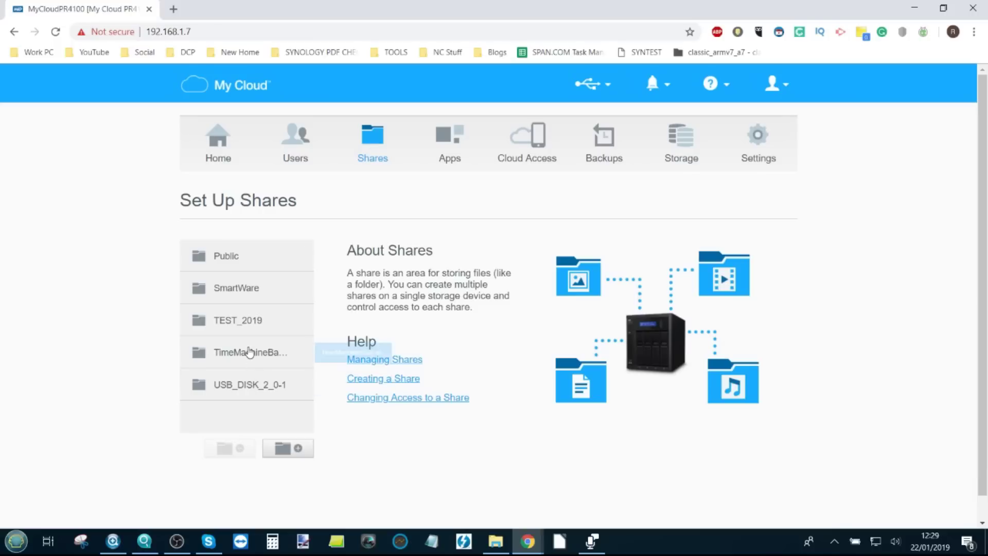
left_click(243, 330)
scroll(511, 261, "down", 4)
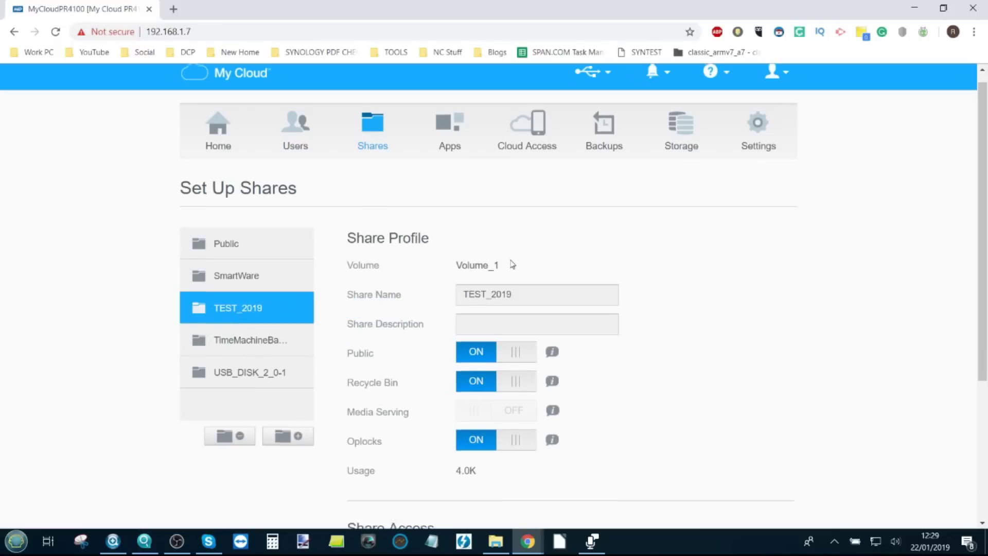
scroll(512, 264, "up", 4)
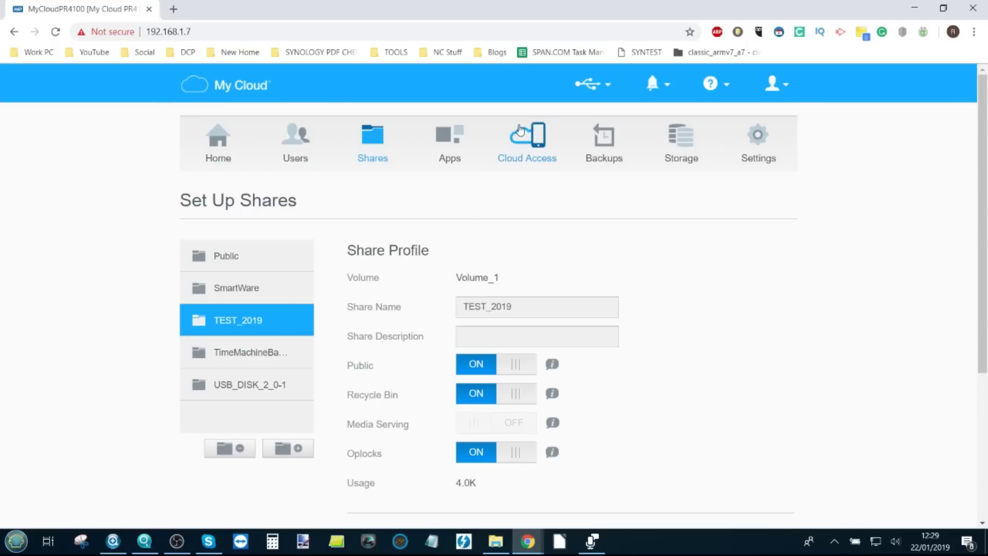
- Look over the apps page, then return to the Home dashboard
left_click(450, 153)
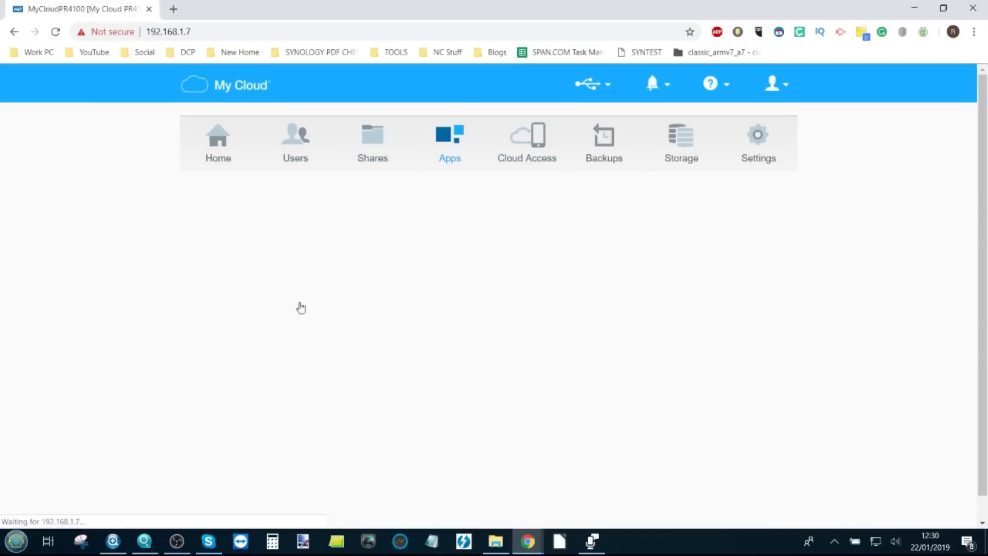
scroll(302, 307, "down", 1)
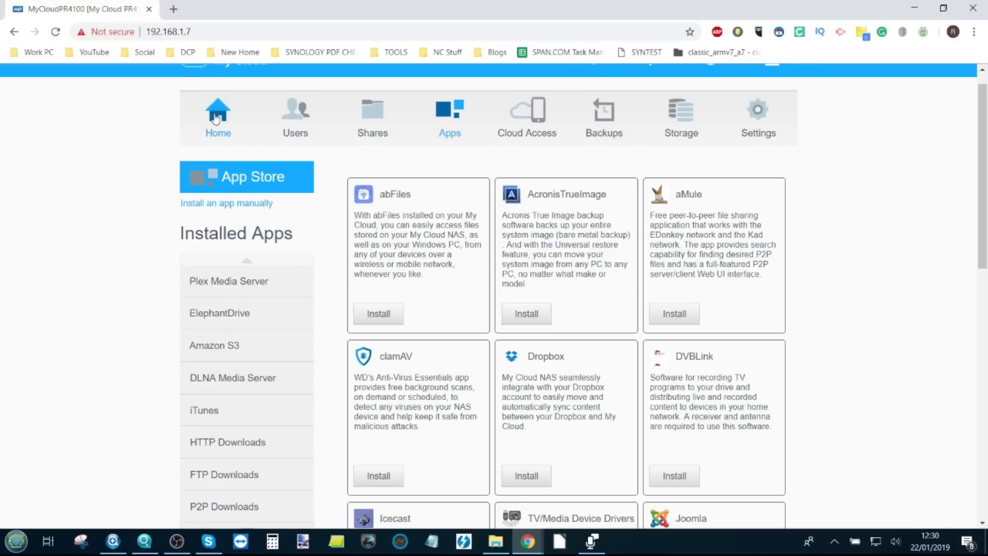
left_click(215, 118)
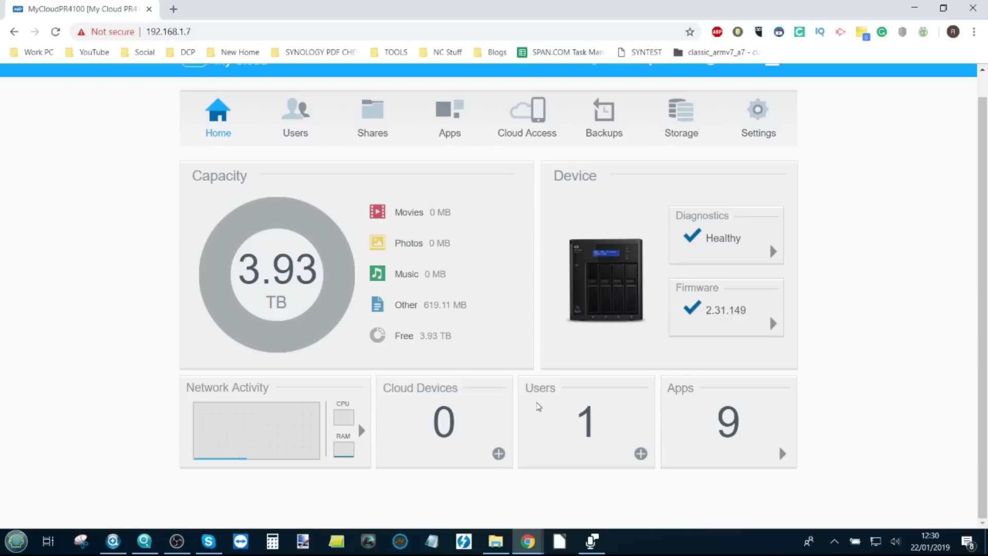
- Review the user setup page and the list of shares
scroll(539, 407, "up", 1)
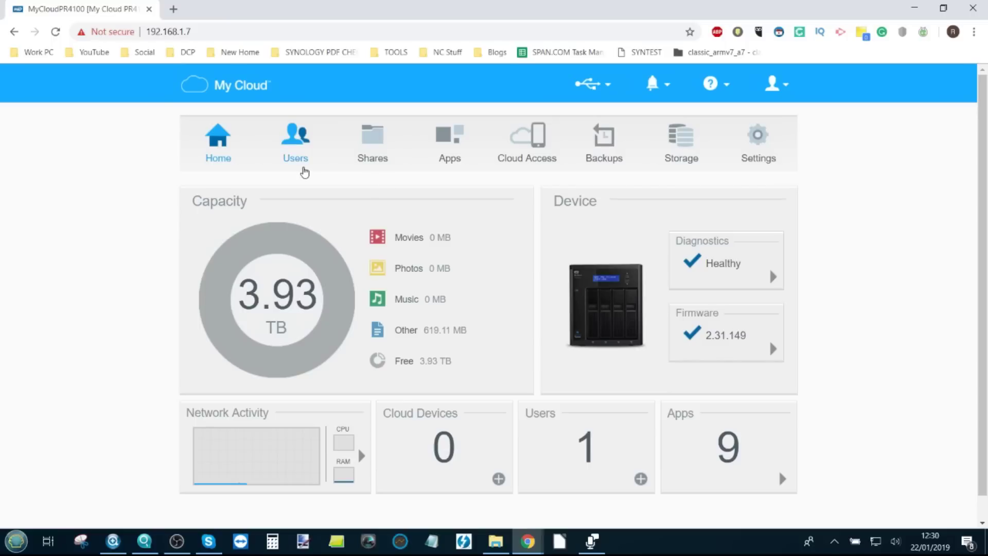
left_click(301, 163)
left_click(376, 133)
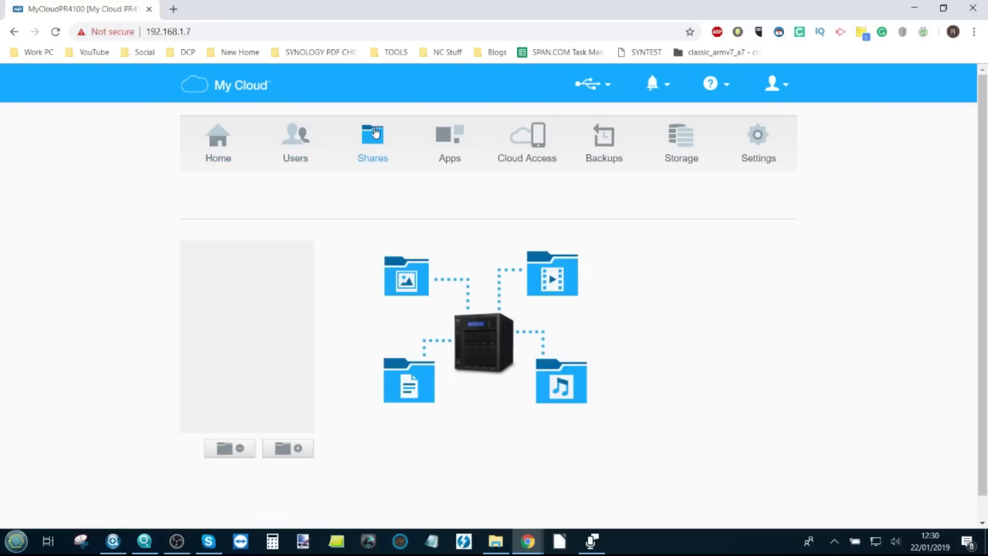
left_click(316, 137)
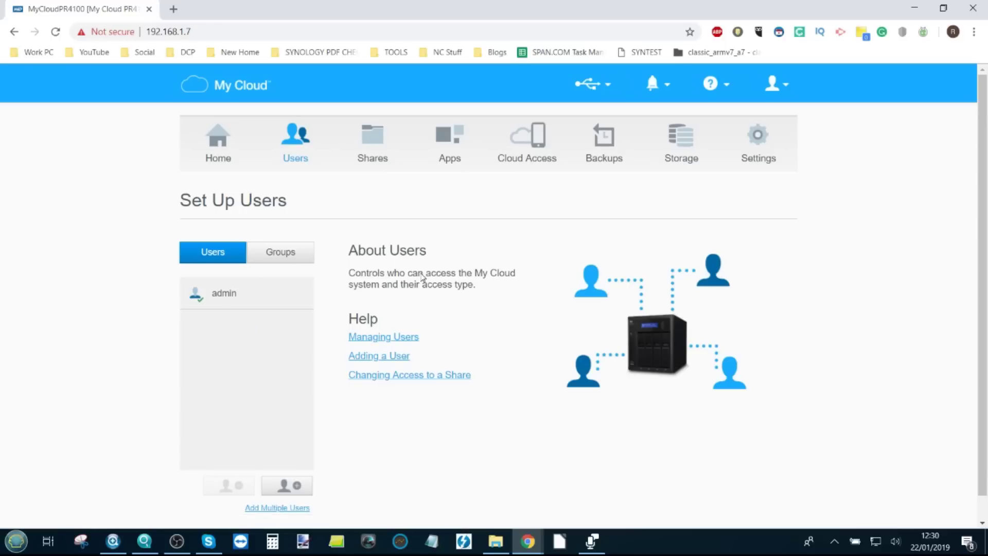
left_click(378, 136)
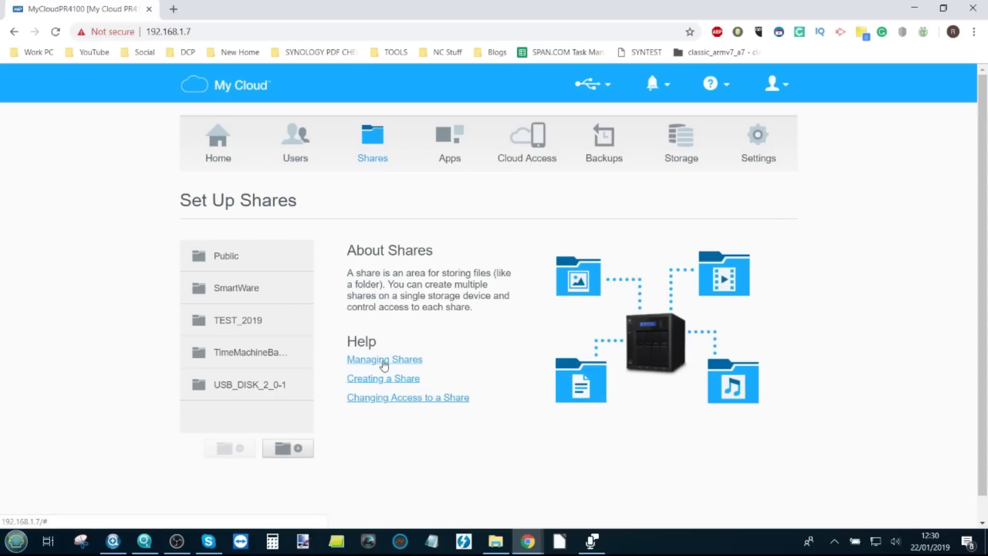
- Read the Managing Shares help, then close it
left_click(384, 360)
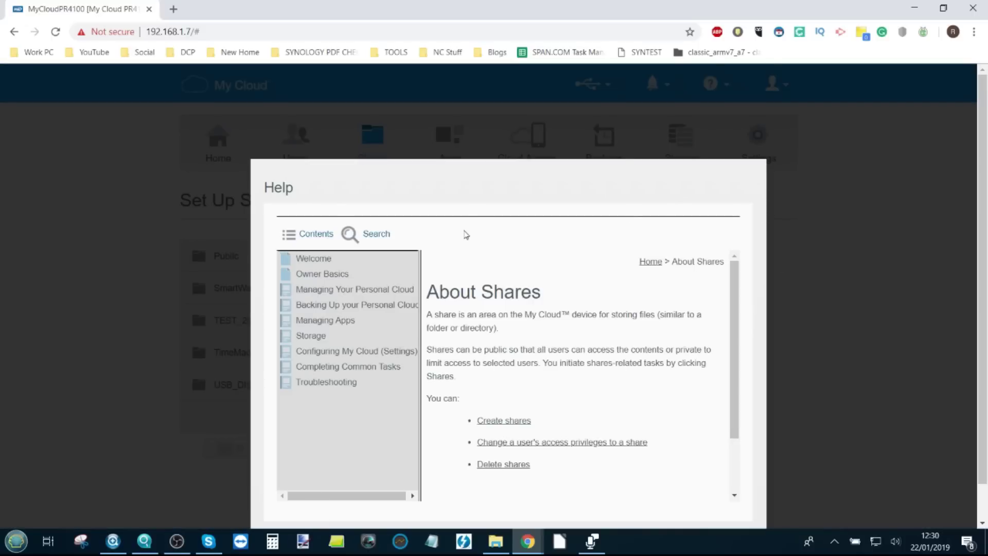
scroll(467, 235, "down", 1)
left_click(739, 502)
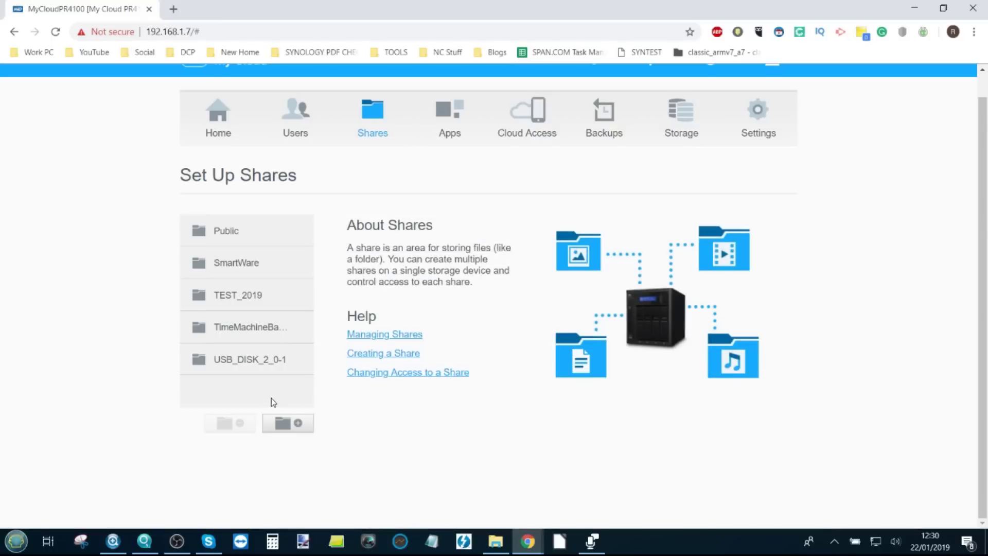
- Check TEST_2019's profile settings, then bring up the Cloud Access Configure Access page
left_click(240, 298)
scroll(464, 306, "down", 3)
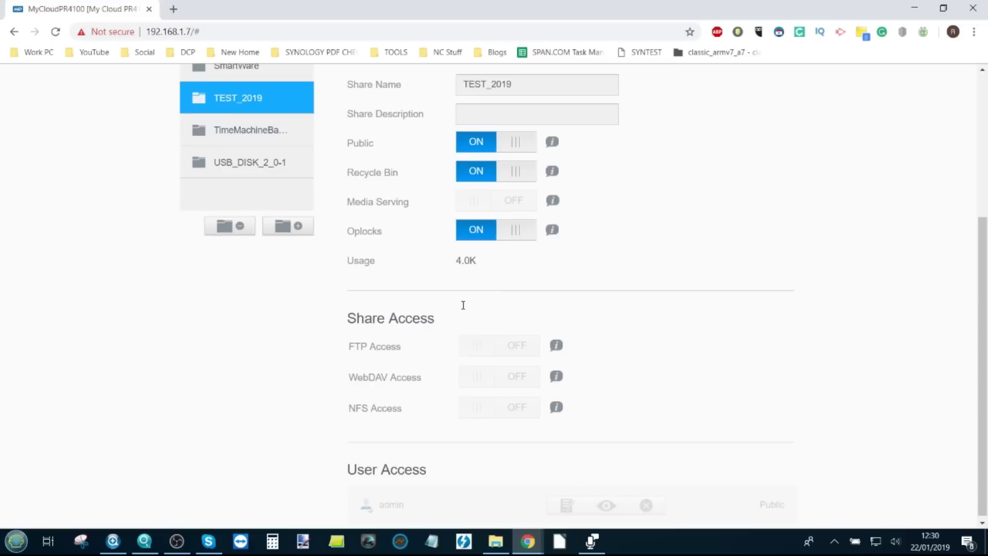
scroll(497, 353, "up", 4)
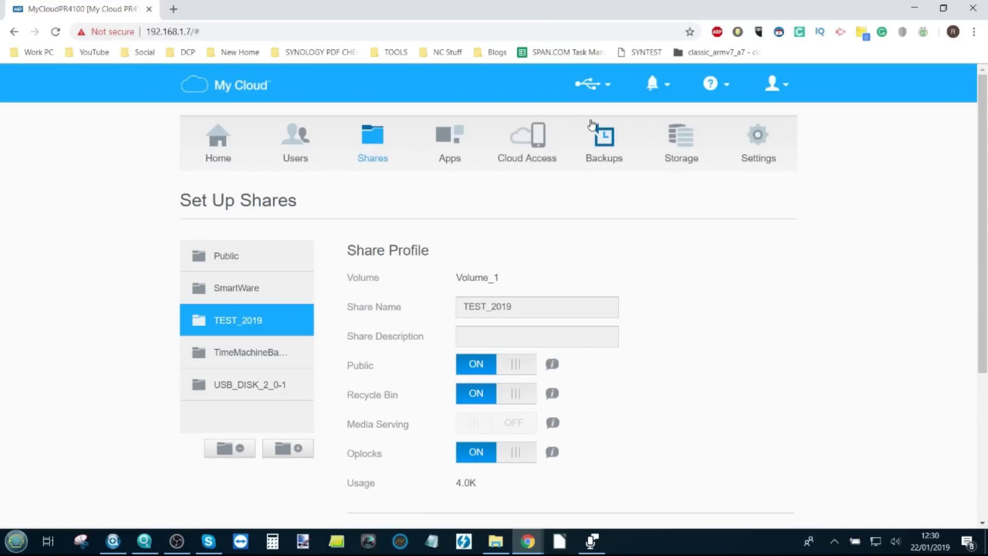
left_click(514, 152)
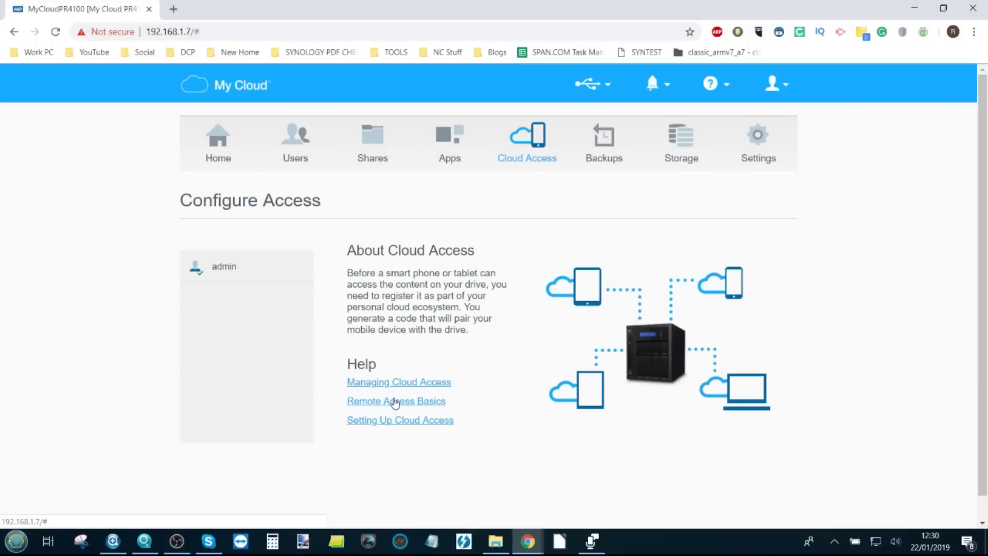
- Look over the USB Backups jobs on the Backups page
left_click(604, 140)
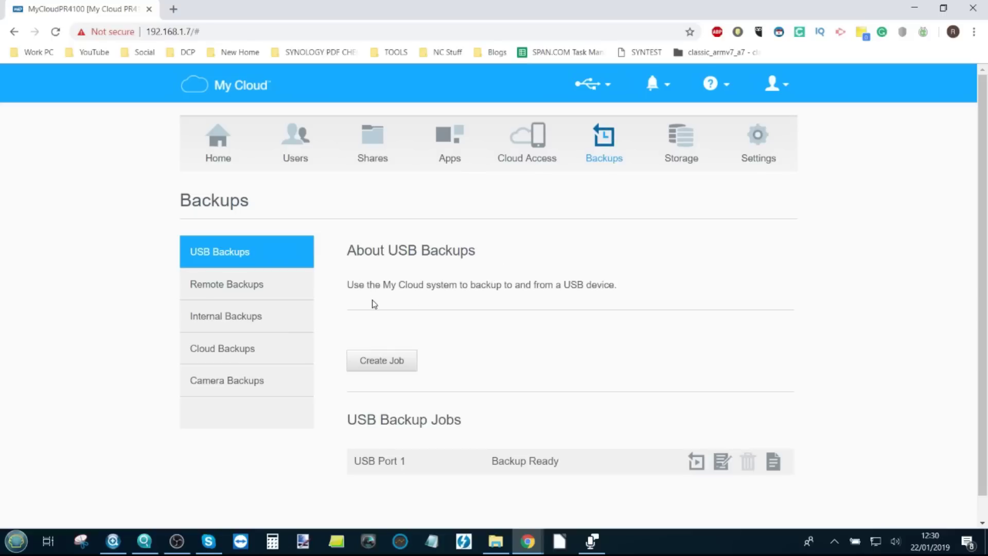
scroll(374, 304, "down", 1)
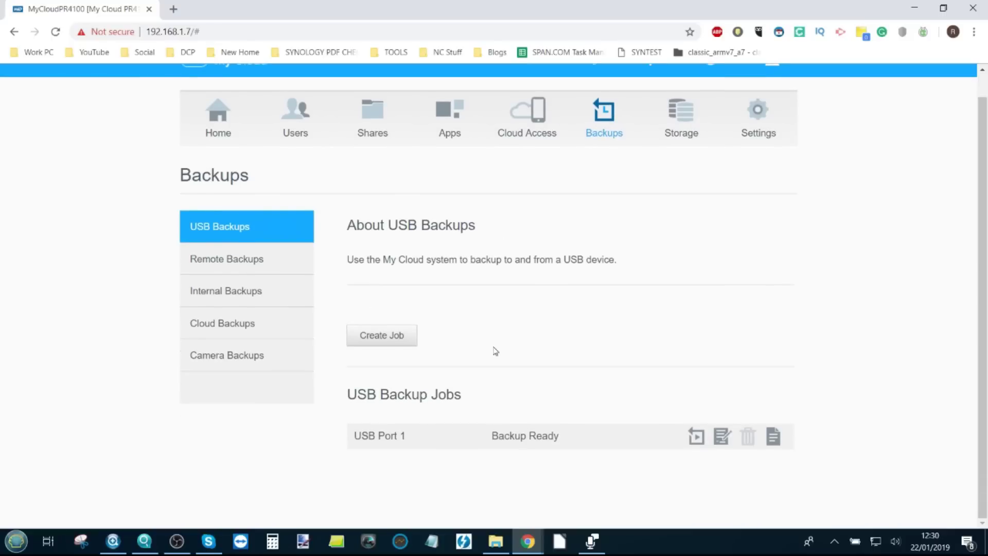
scroll(495, 350, "up", 1)
- View the Storage RAID profile showing Healthy Volume_1 JBOD at 3.93 TB
left_click(696, 148)
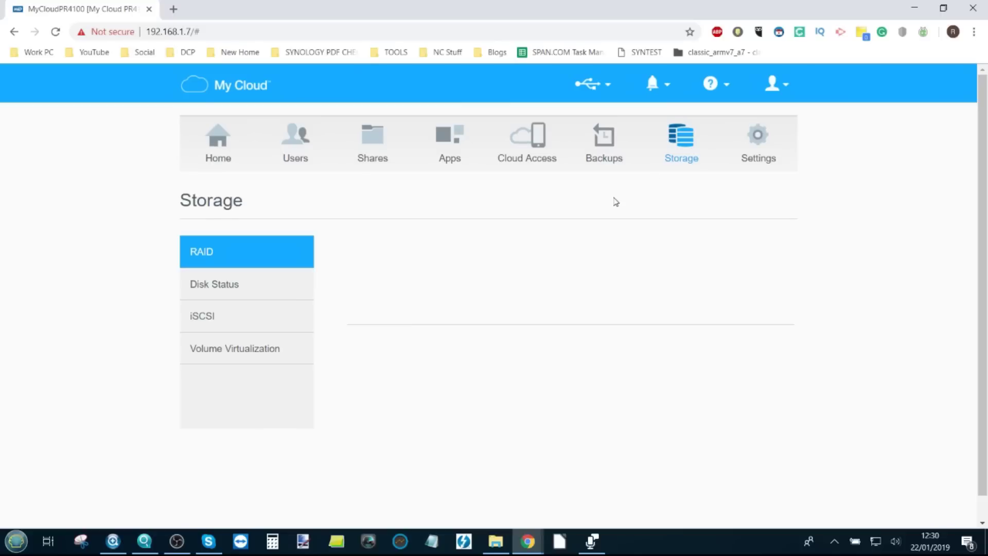
scroll(616, 201, "down", 1)
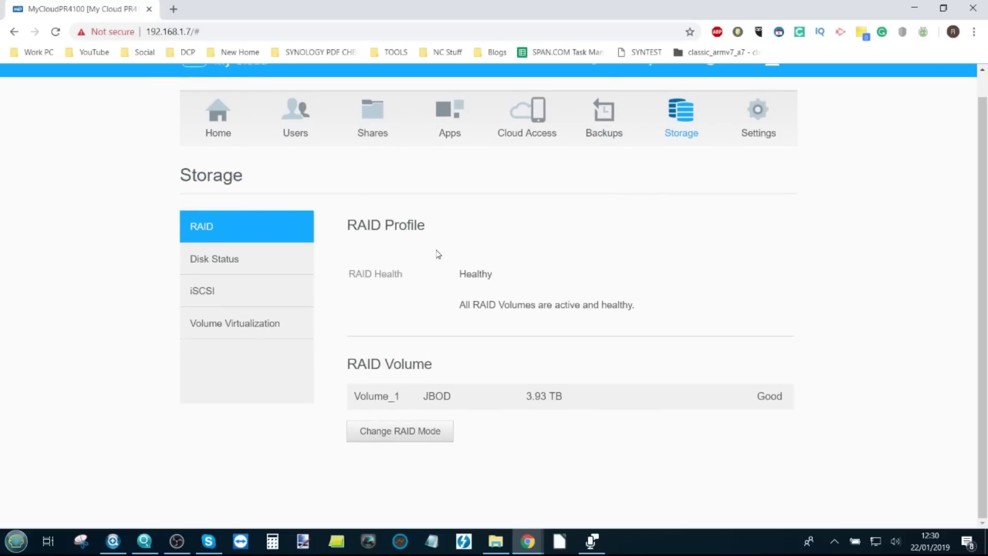
scroll(593, 242, "up", 1)
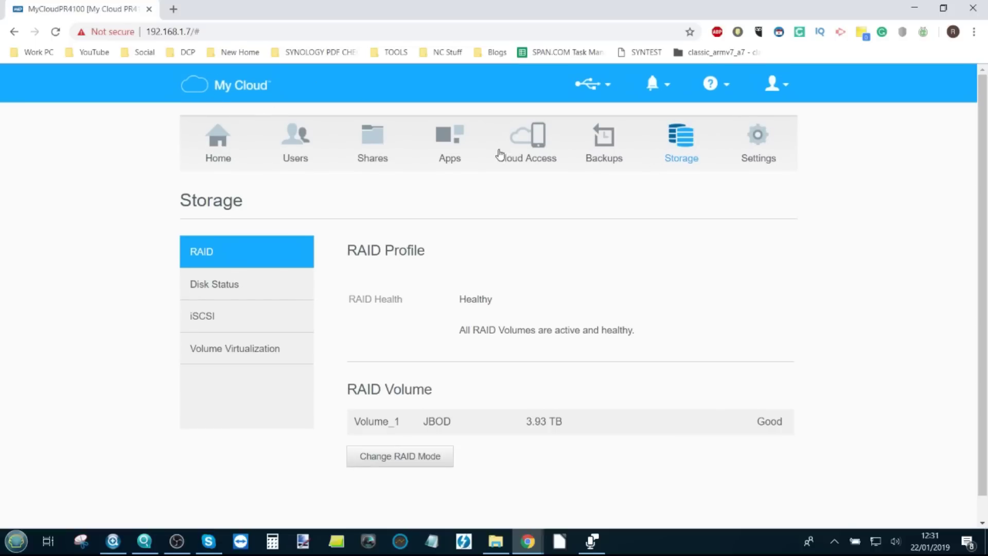
- Run a Firmware Update check against version 2.31.149, then return to Home
left_click(759, 147)
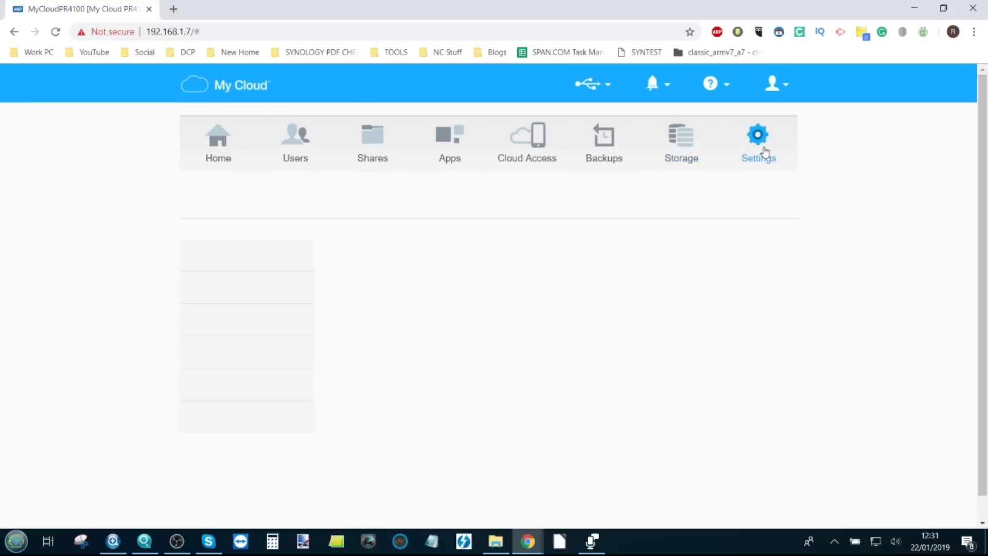
scroll(521, 257, "down", 5)
left_click(245, 156)
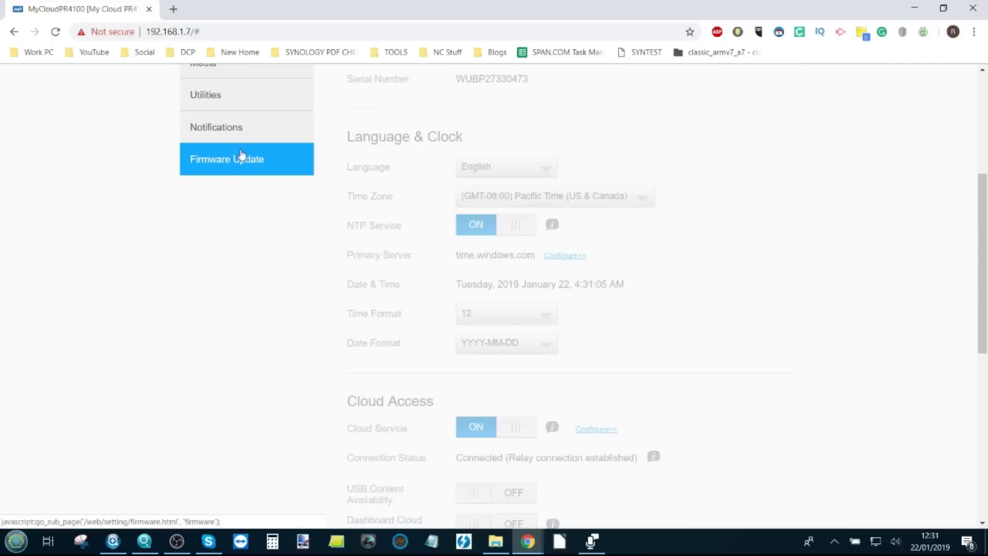
scroll(607, 329, "down", 1)
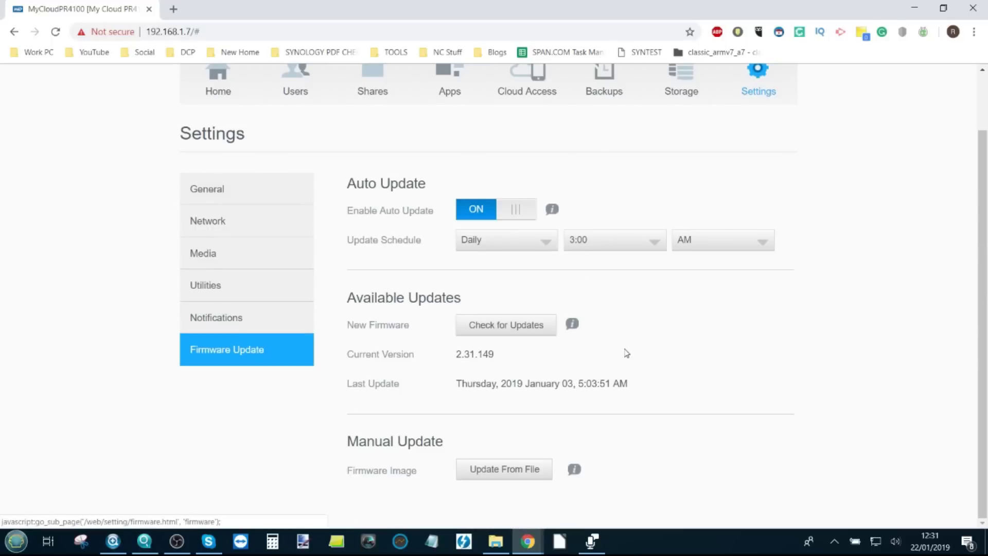
left_click(529, 330)
scroll(748, 408, "up", 2)
left_click(224, 153)
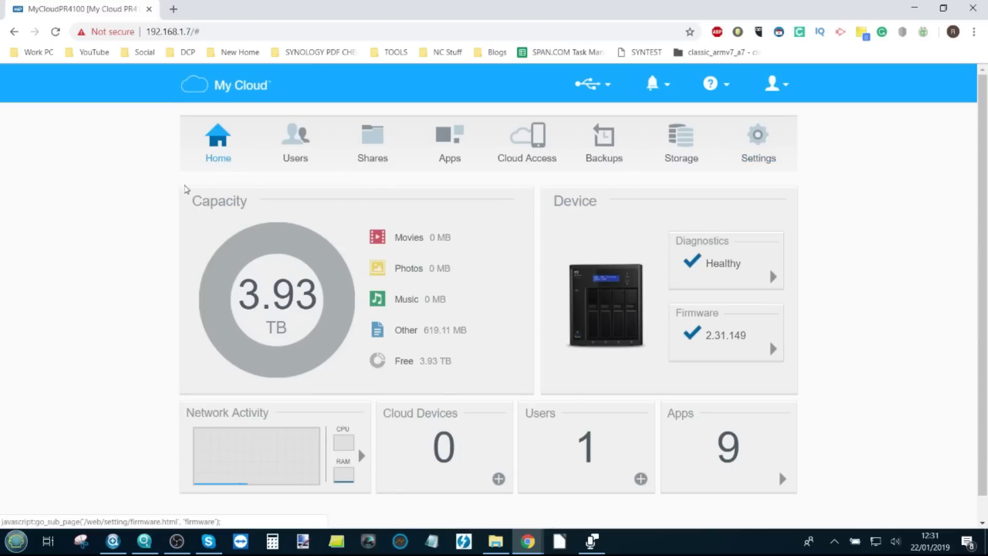
double_click(465, 278)
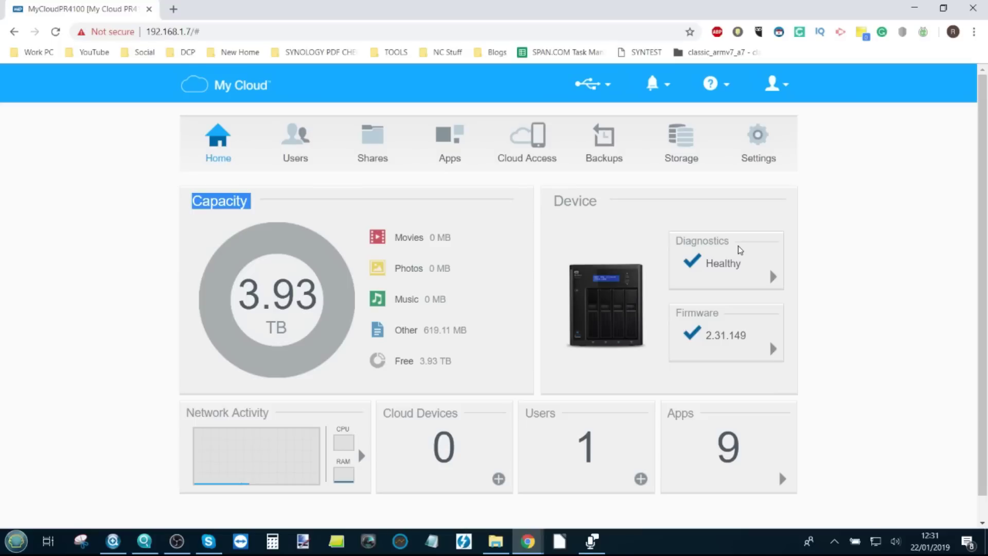
- Scroll the Installed Apps list and show ElephantDrive's details: version 3.0.24, switched off
left_click(463, 150)
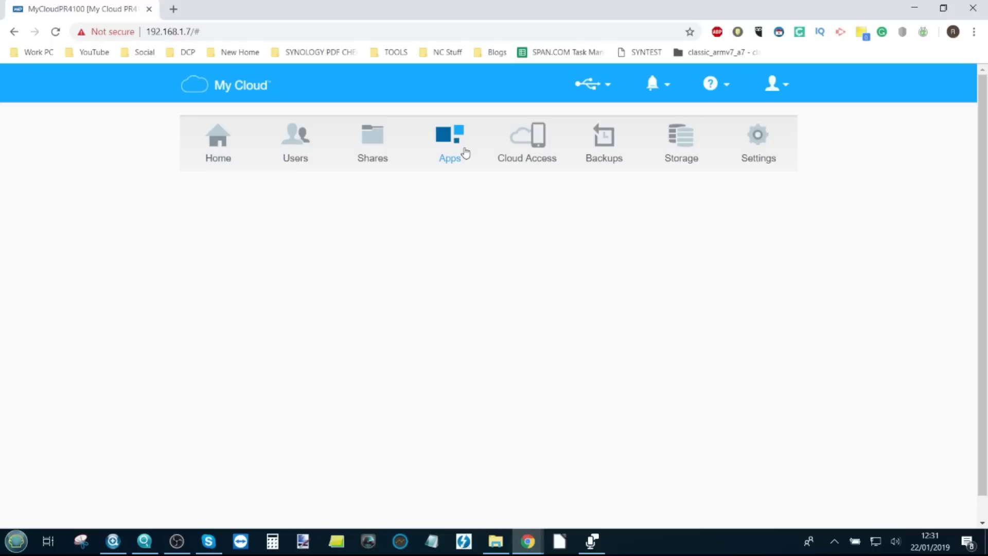
scroll(385, 223, "down", 1)
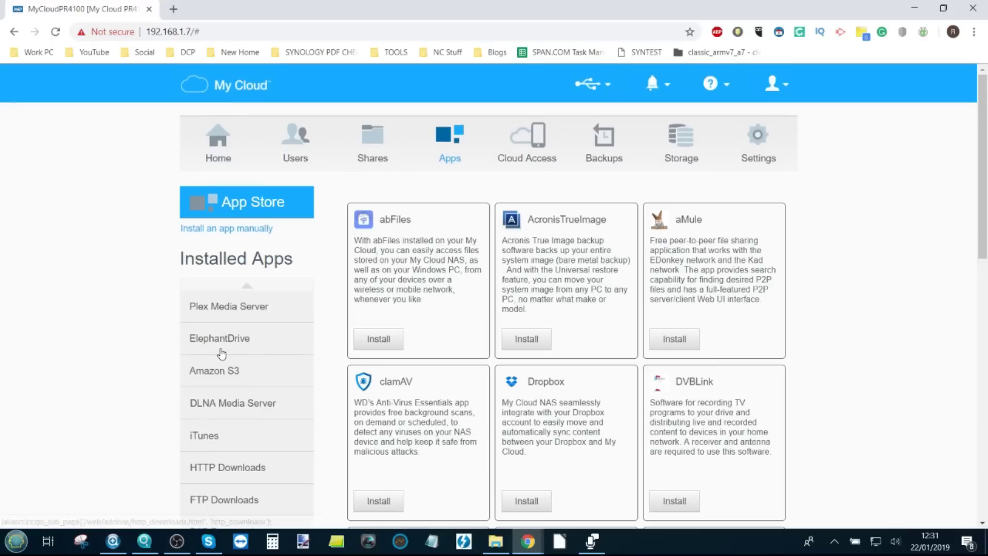
scroll(221, 354, "down", 2)
scroll(221, 353, "down", 2)
left_click(254, 344)
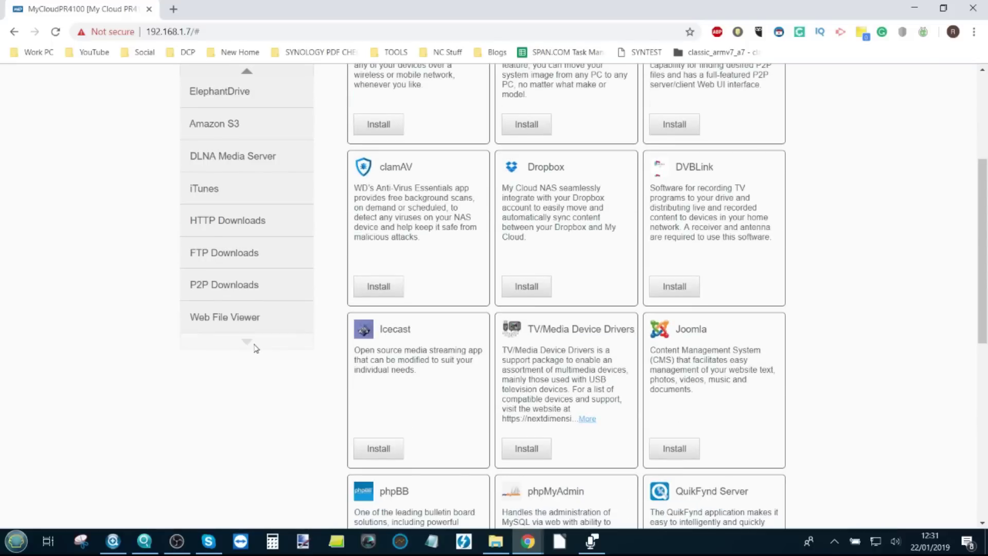
scroll(256, 347, "up", 3)
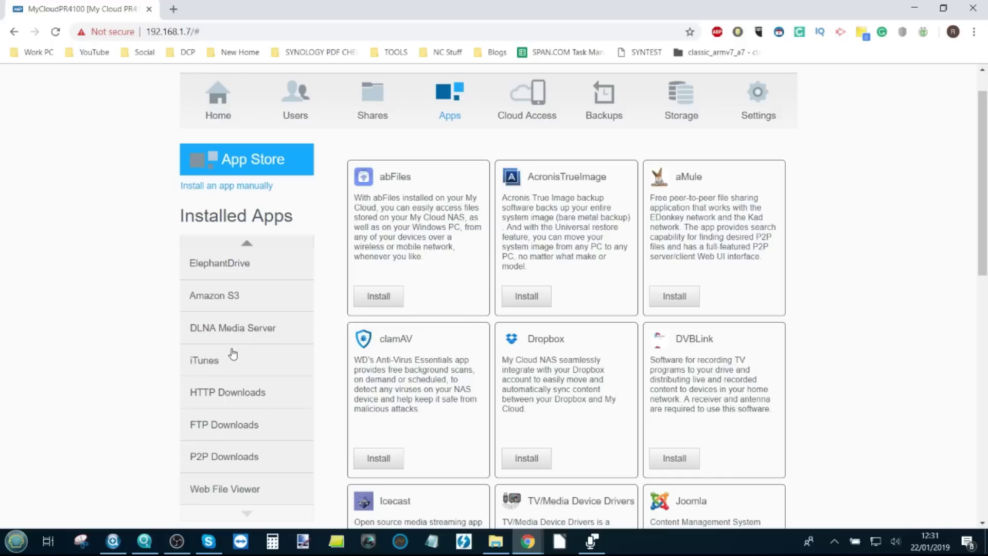
scroll(240, 396, "up", 1)
left_click(237, 315)
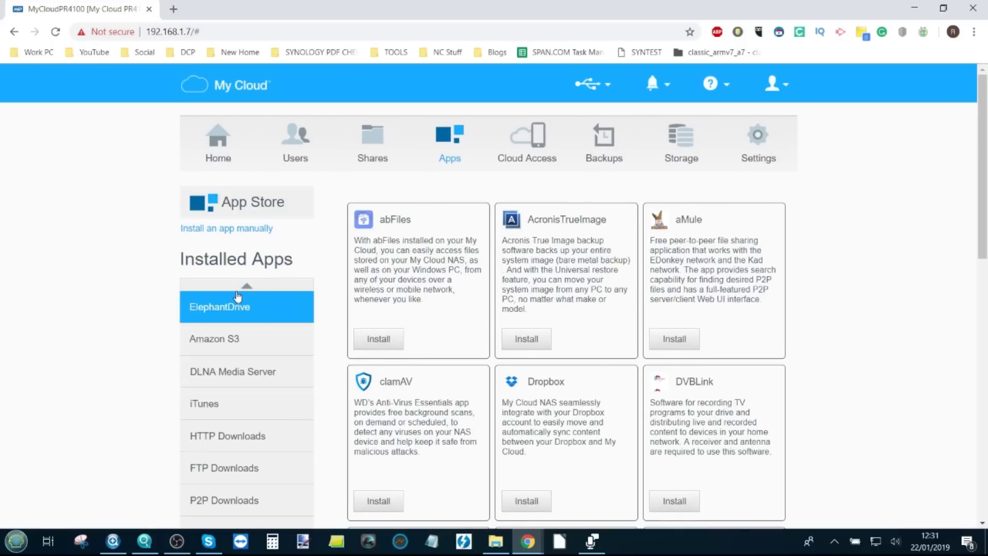